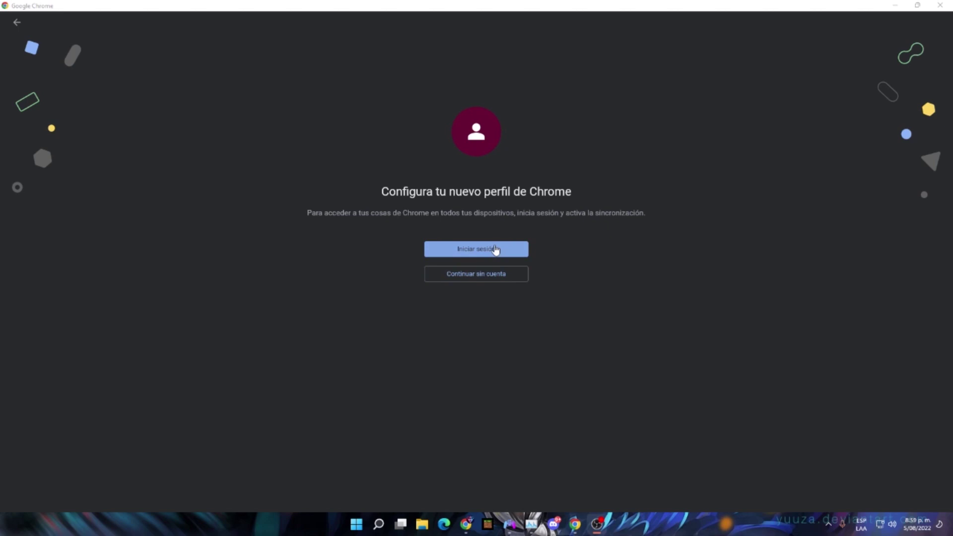
Create a Chrome profile without an account, with the black theme and the user's first name
click(487, 274)
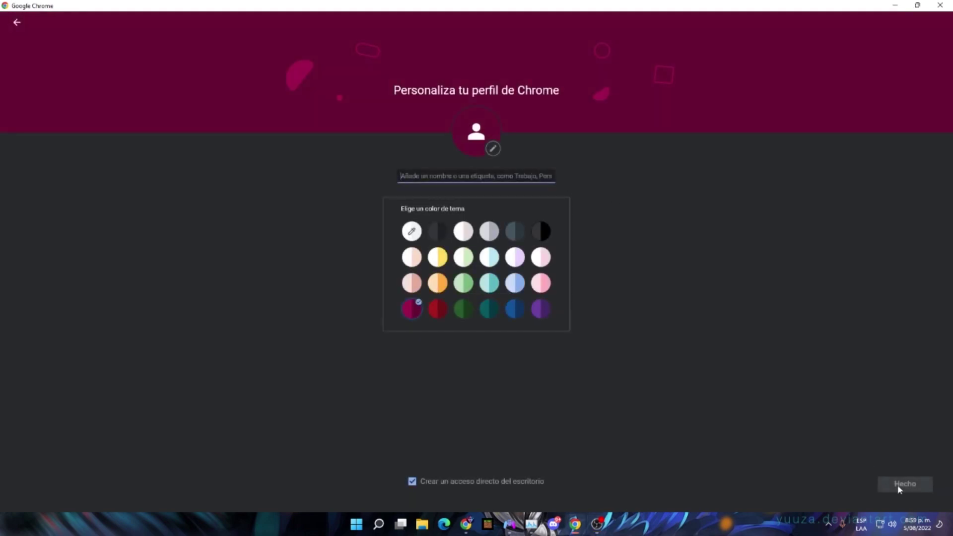
click(541, 231)
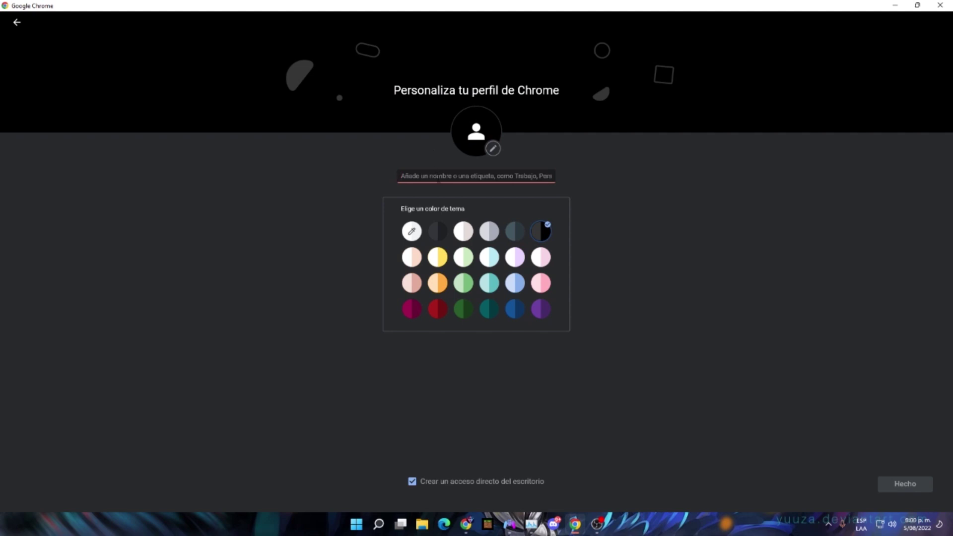
text(francisco)
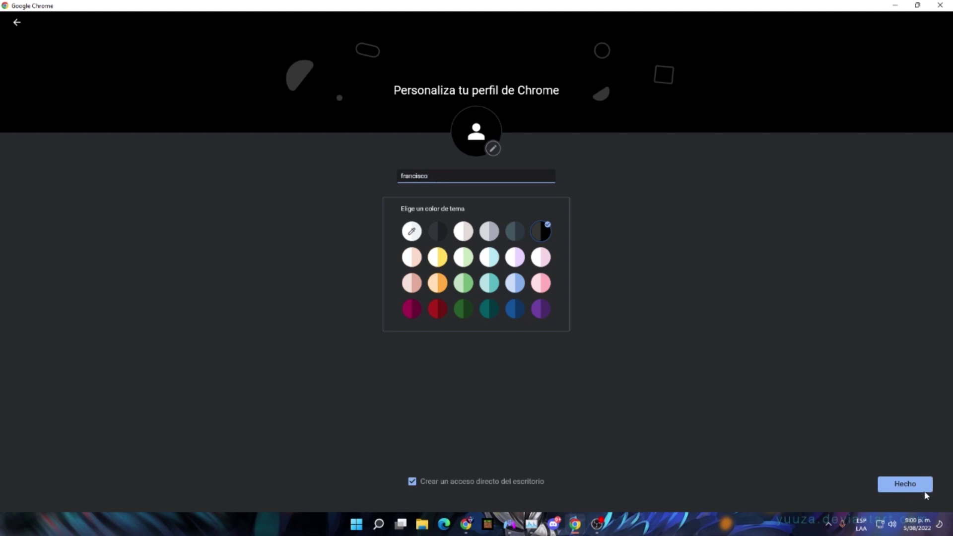
click(925, 491)
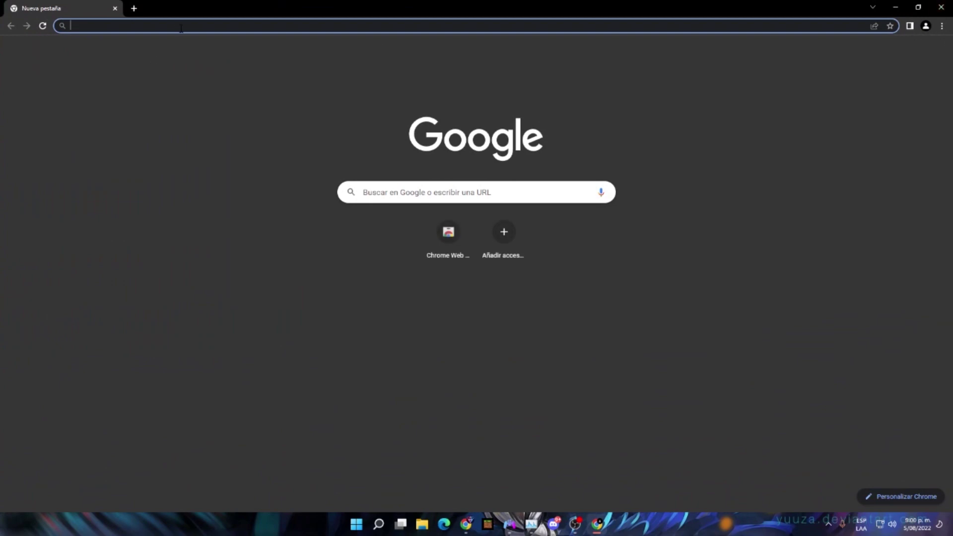
Search Google, go to sign-in, and start creating a Google account for personal use
text(g)
key(Return)
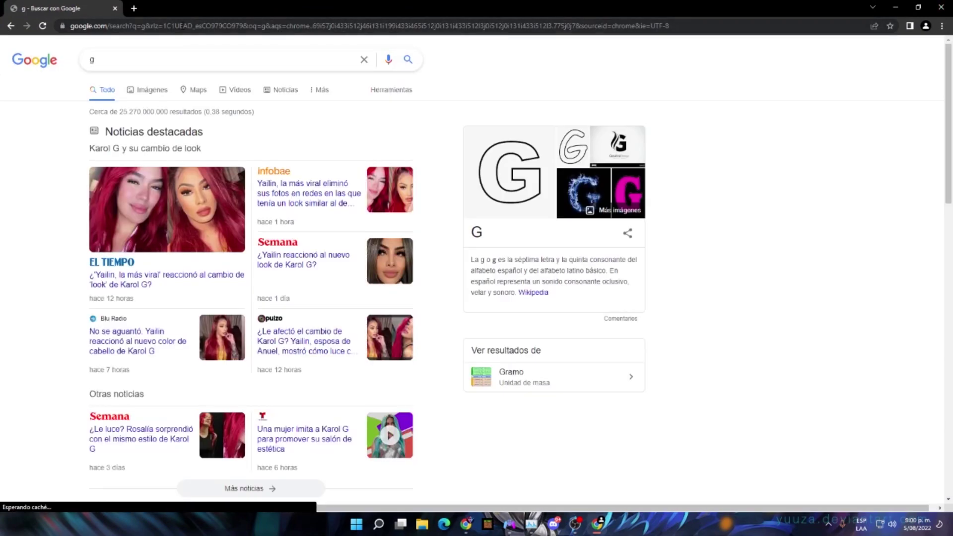
click(890, 64)
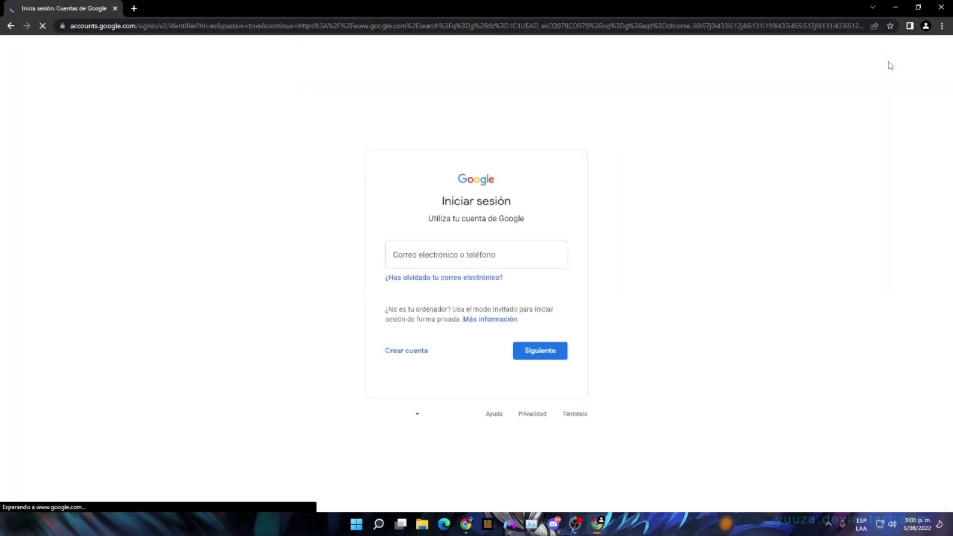
click(406, 351)
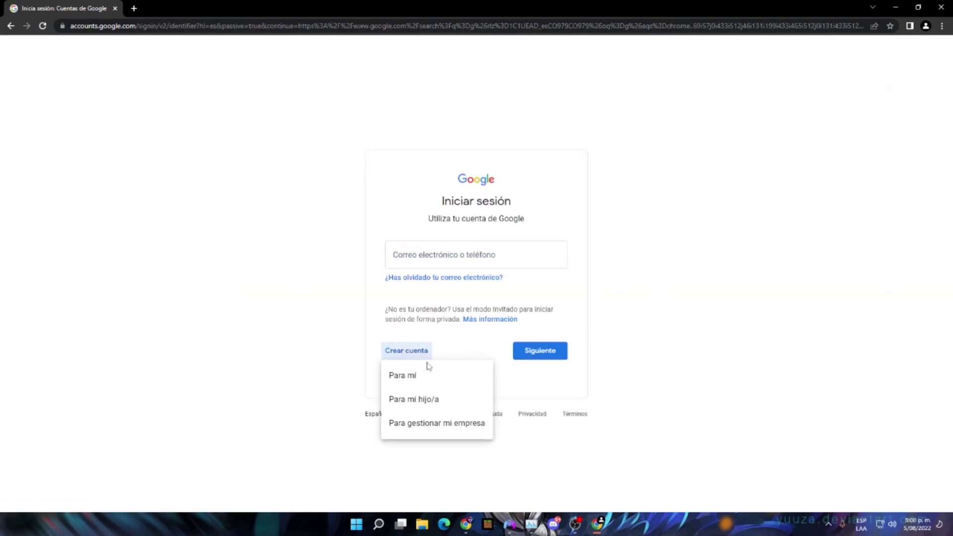
click(422, 378)
Fill in the user's first name, surname and a desired Gmail username on the sign-up form
click(361, 212)
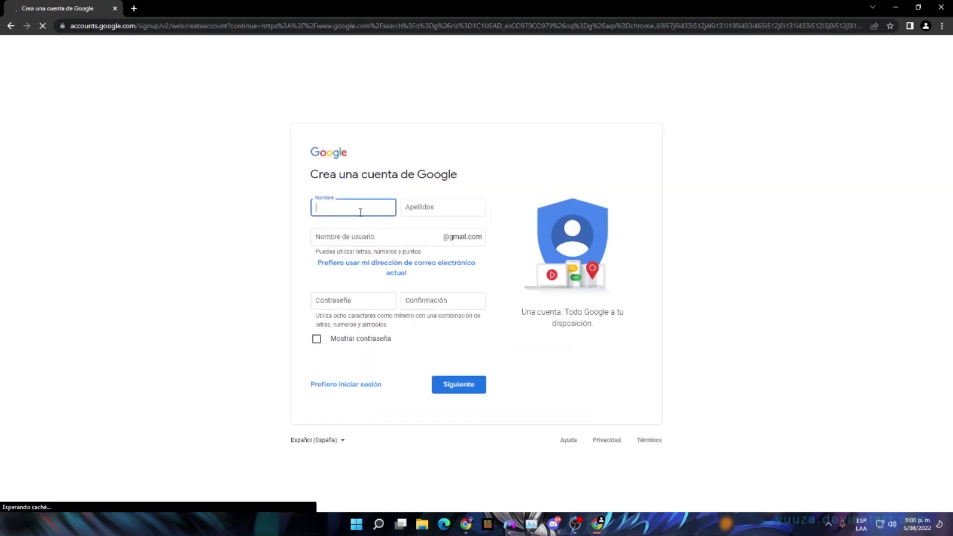
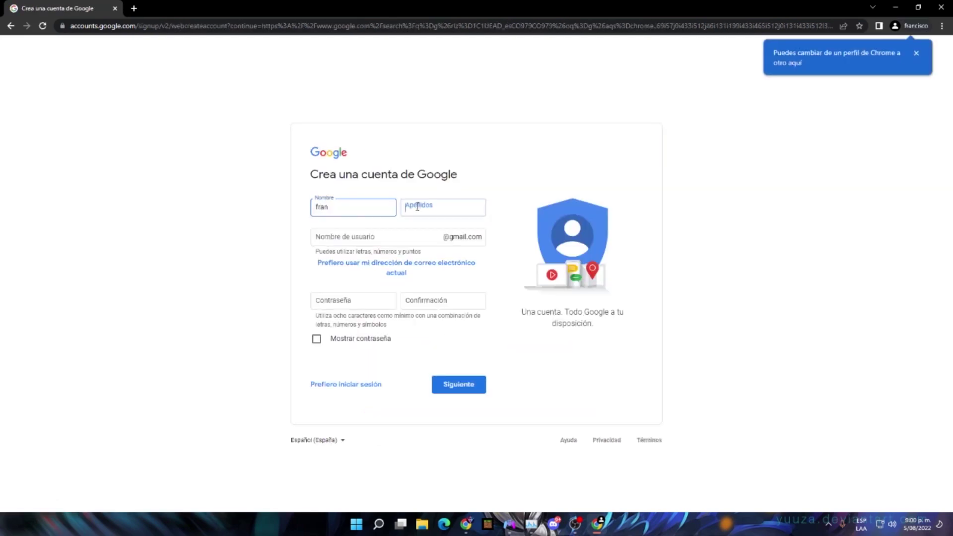
click(417, 207)
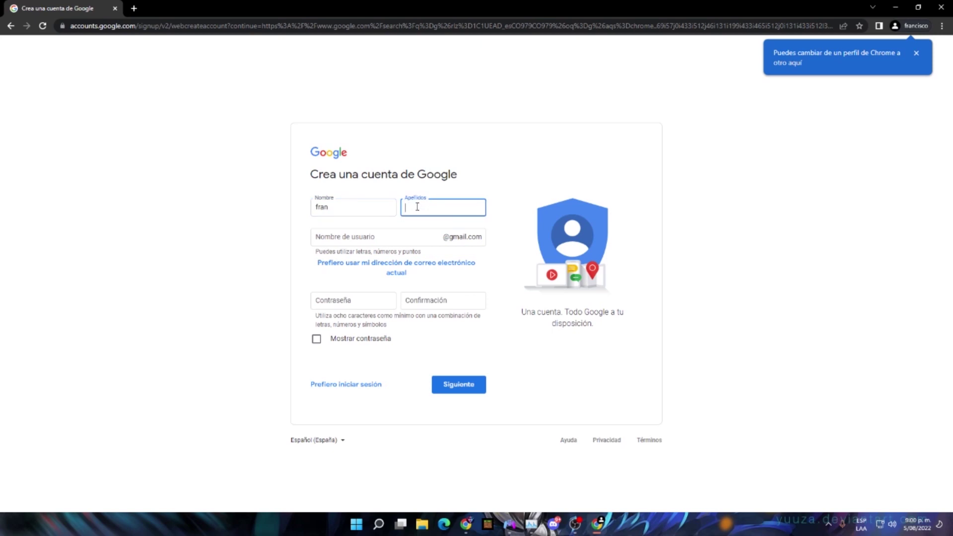
click(358, 228)
click(360, 237)
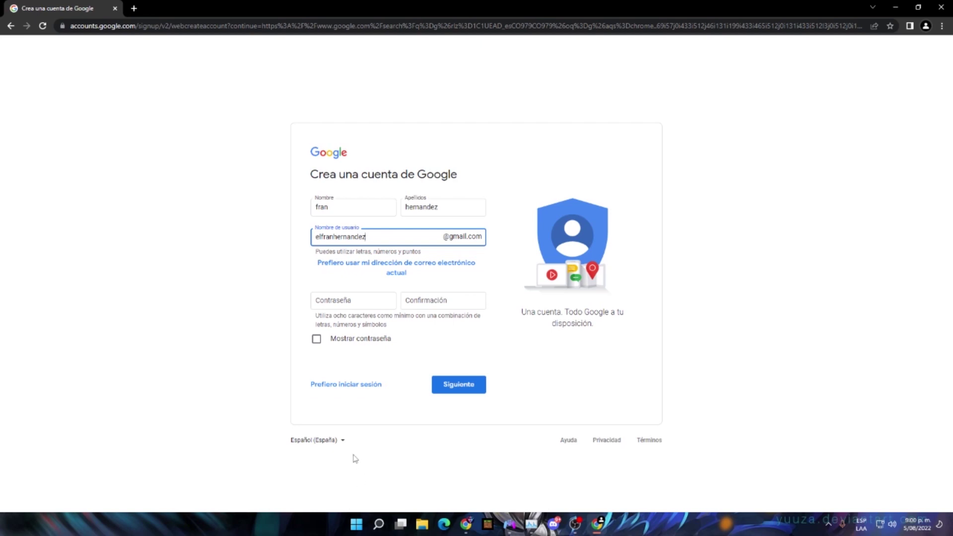
click(379, 523)
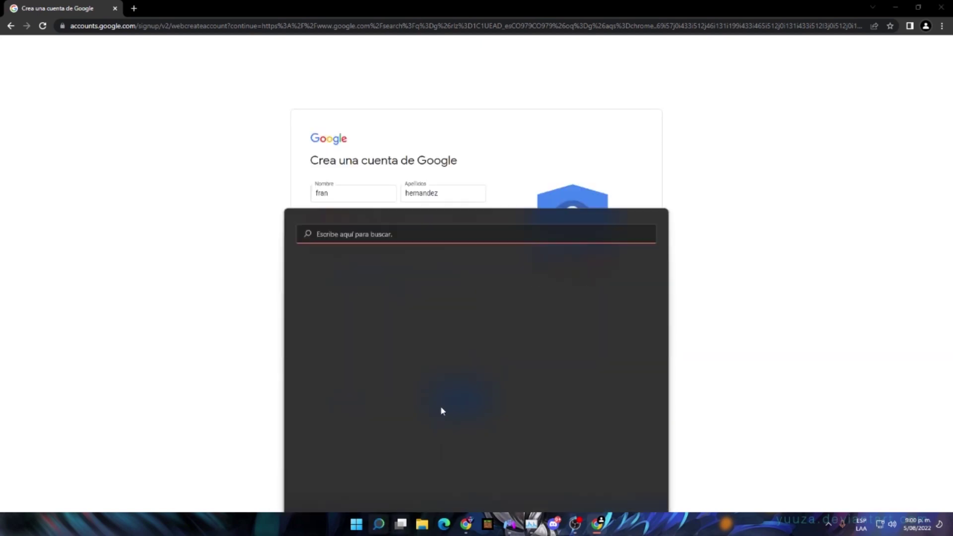
Launch Notepad from Windows search with 'blo'
click(381, 176)
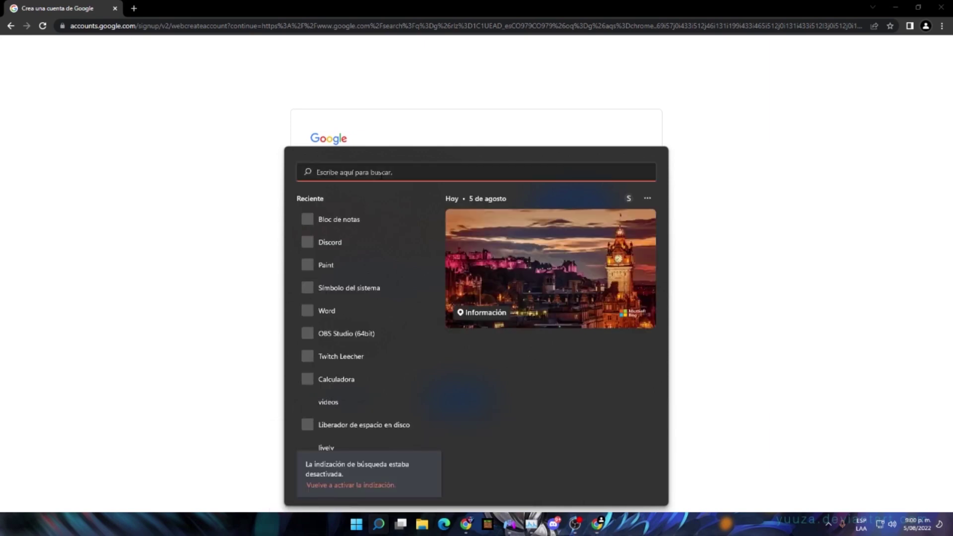
text(blo)
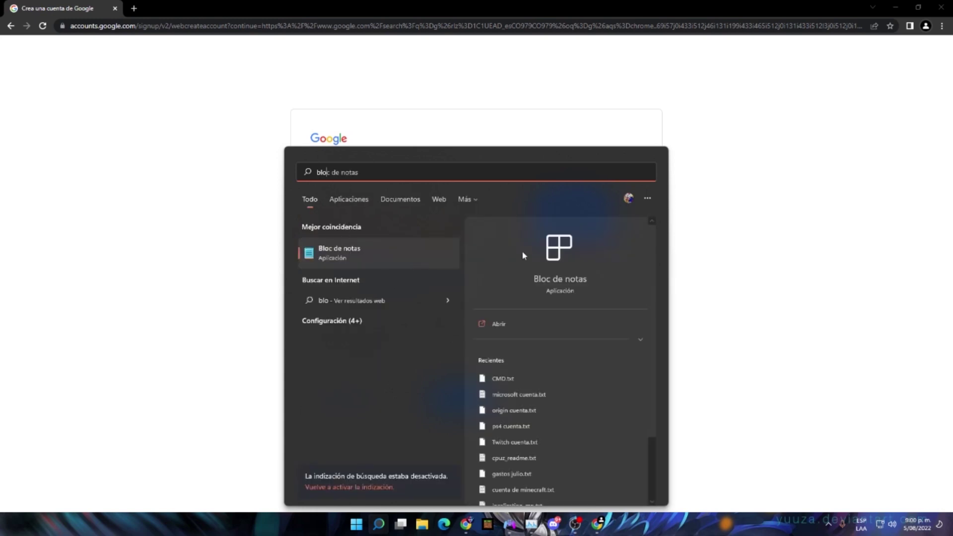
click(497, 325)
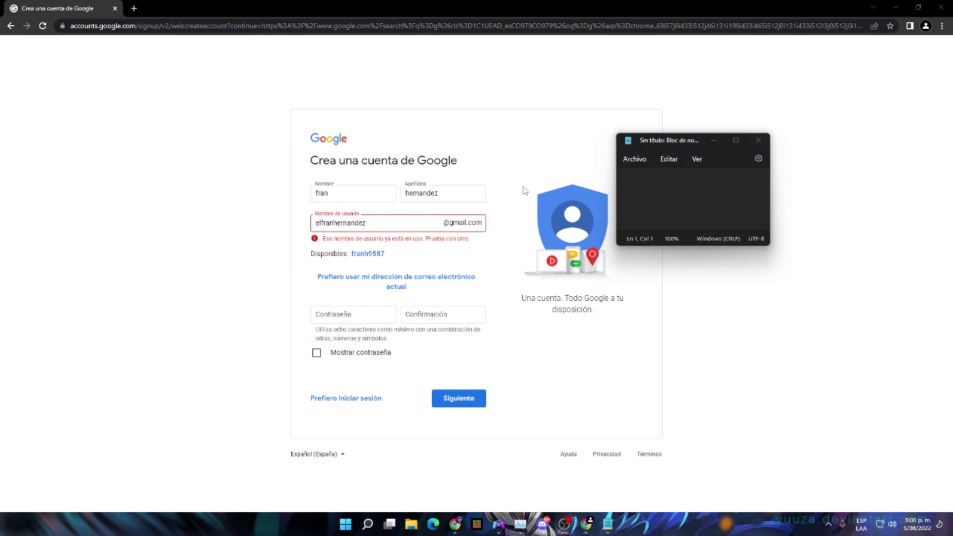
click(621, 185)
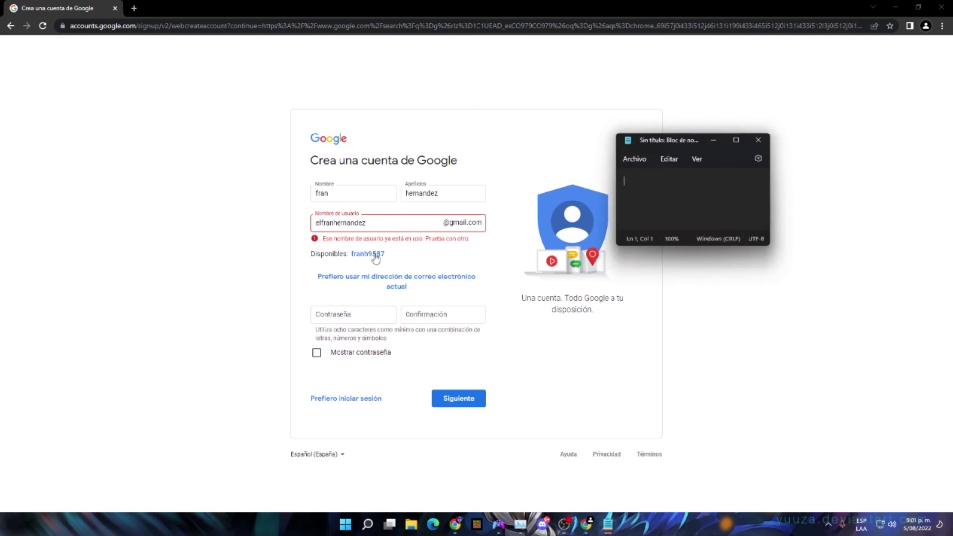
click(376, 254)
drag(314, 237, 356, 233)
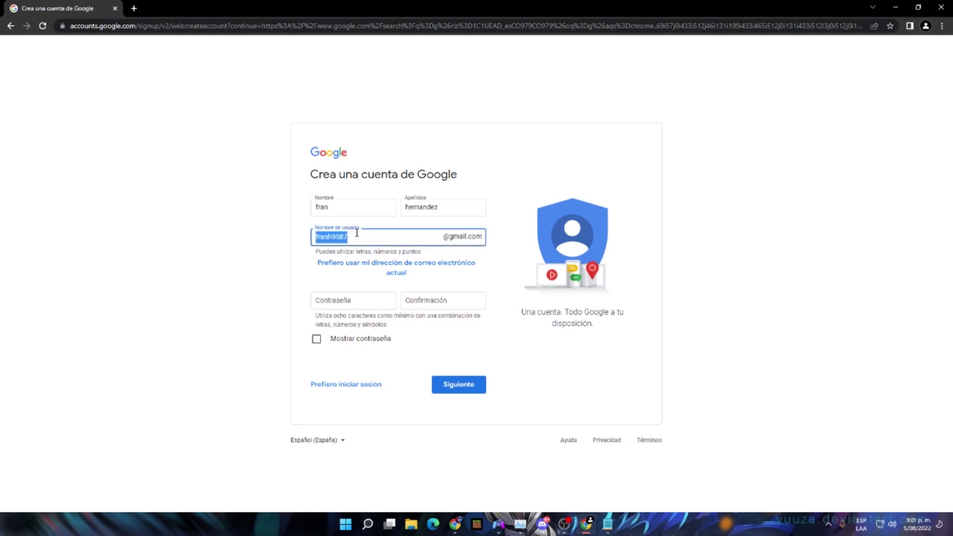
right_click(340, 235)
click(385, 274)
click(608, 524)
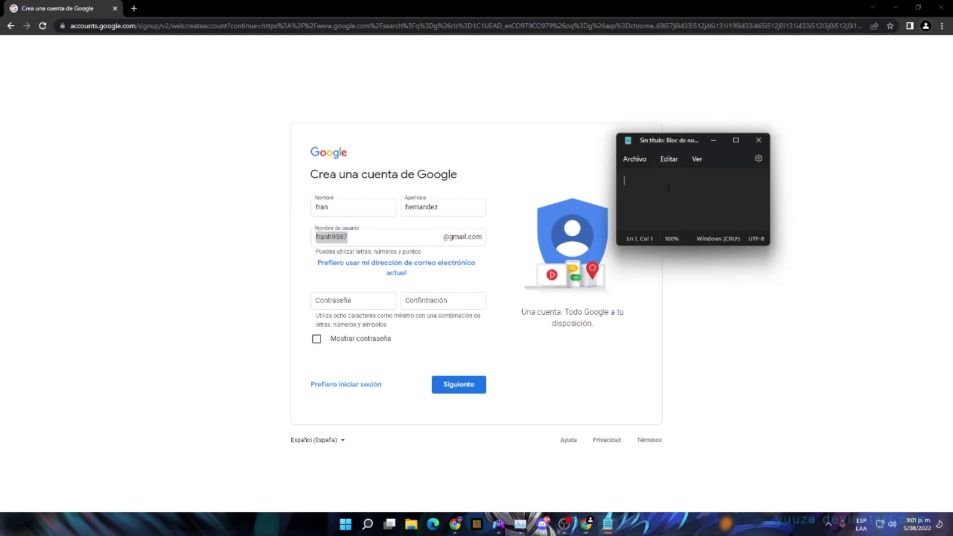
key(ctrl+v)
text(@)
key(alt)
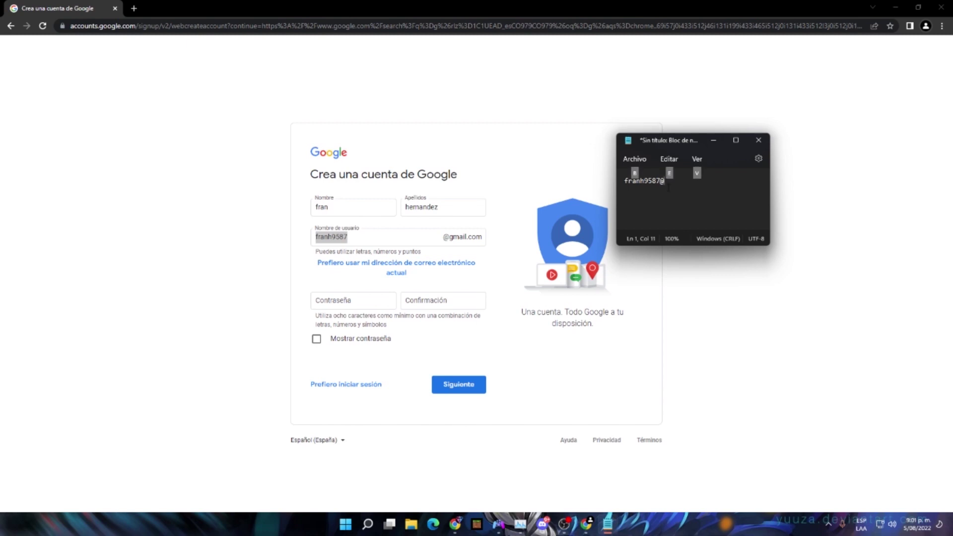
text(gmail.com)
Paste the account password into both password fields and submit the name, username and password
click(344, 301)
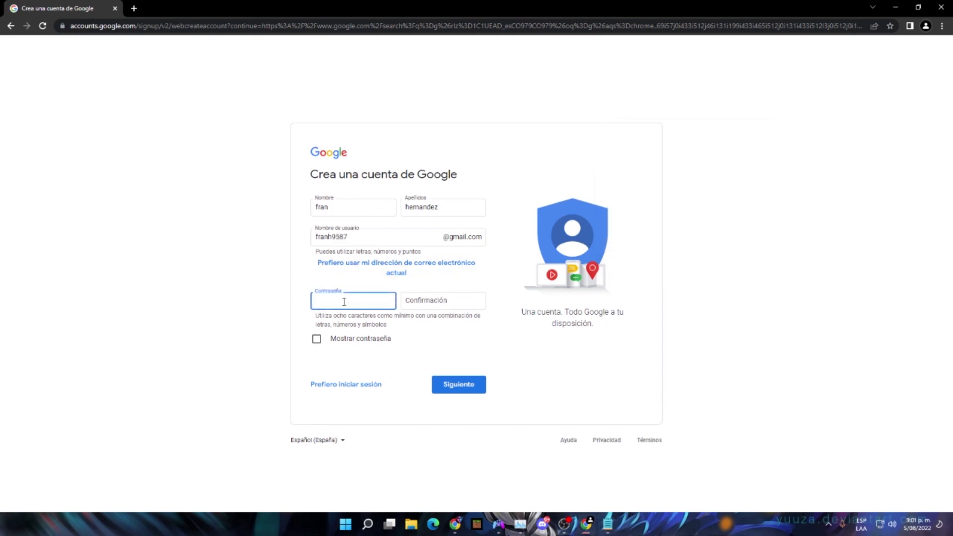
key(Down)
key(Return)
key(ctrl+v)
double_click(464, 300)
key(BackSpace)
key(ctrl+v)
click(457, 384)
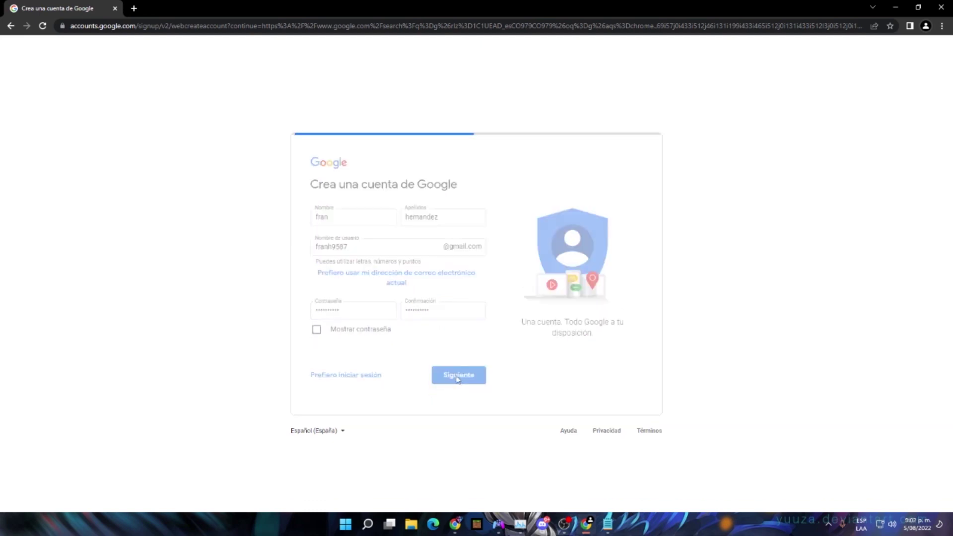
click(457, 153)
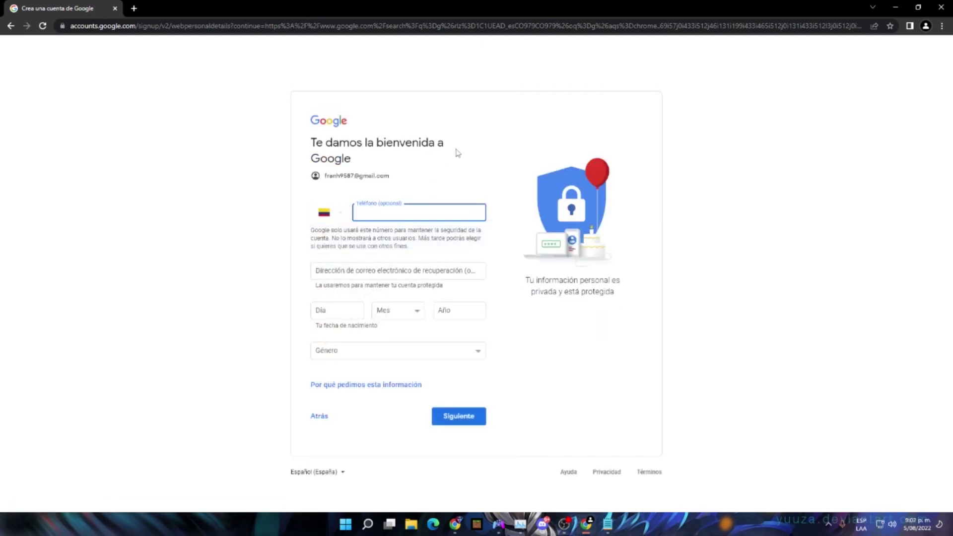
click(348, 317)
text(18)
click(390, 312)
key(Escape)
key(a)
click(448, 309)
click(462, 351)
click(375, 373)
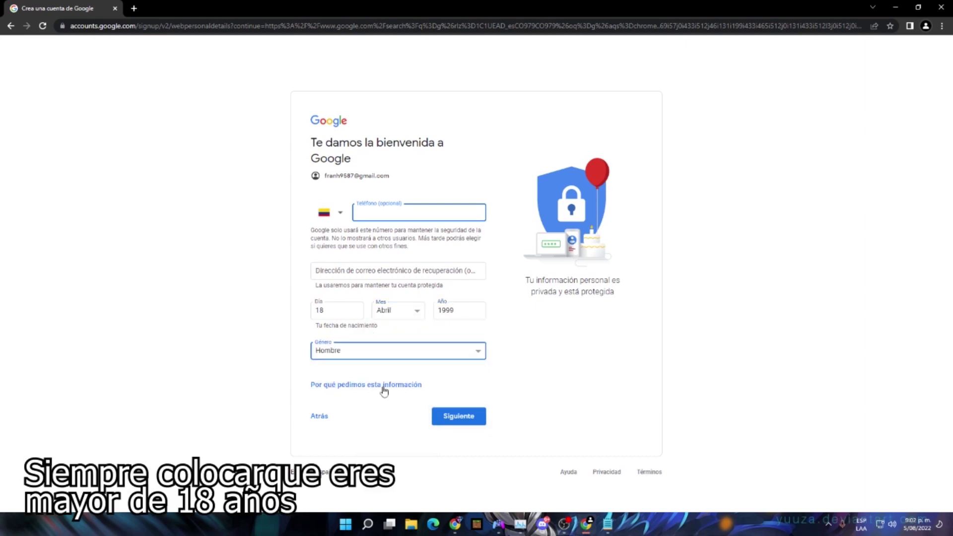
click(449, 415)
scroll(509, 360, down, 9)
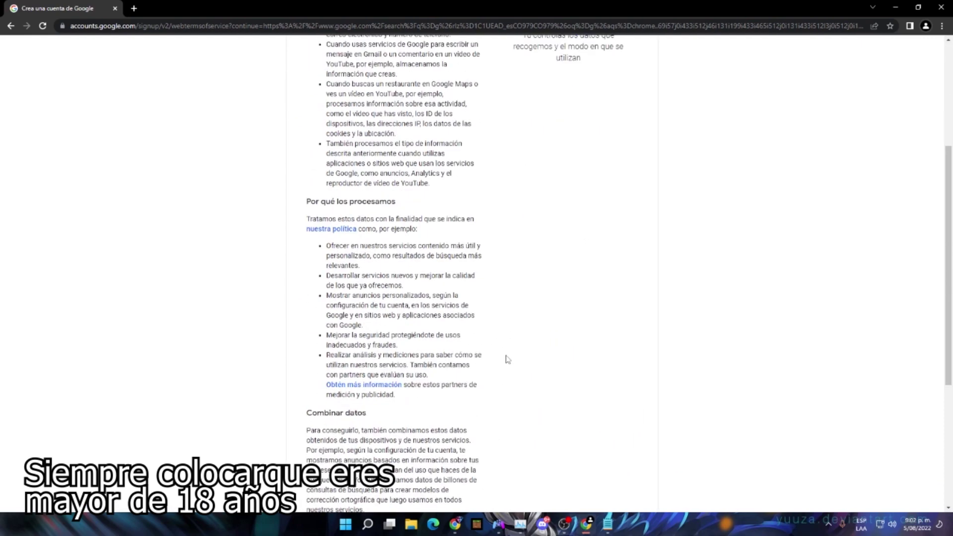
Accept Google's privacy terms to finish creating the account
click(458, 438)
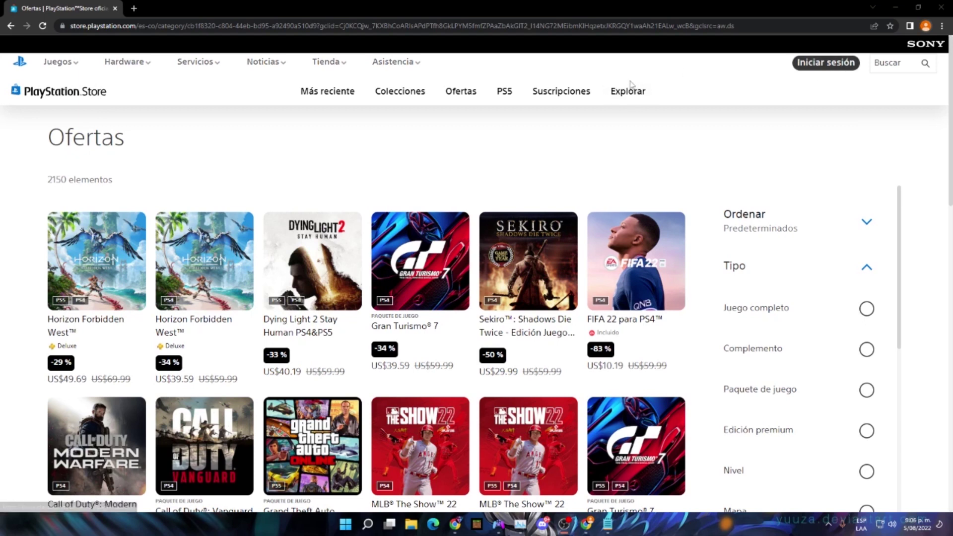
From the PlayStation Store sign-in window, choose to create a new account
click(823, 62)
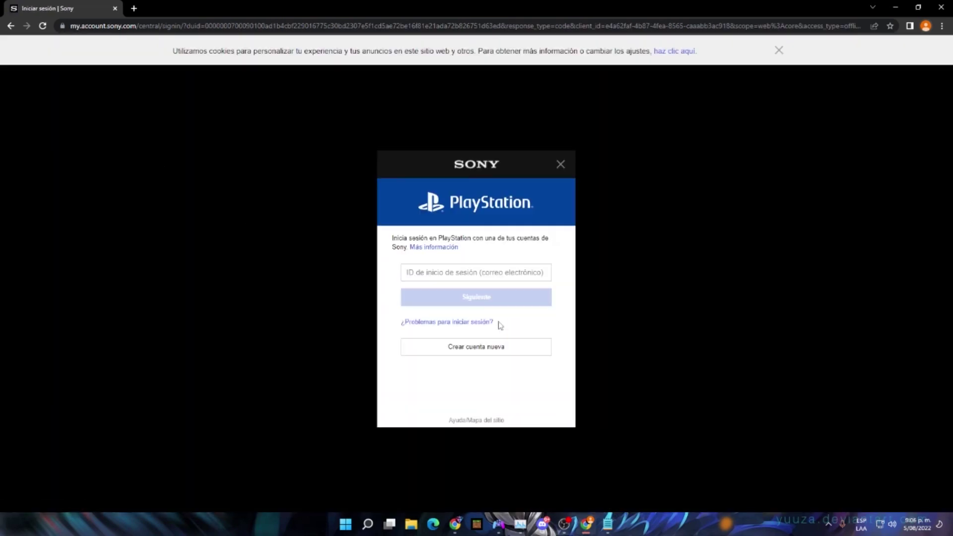
click(481, 353)
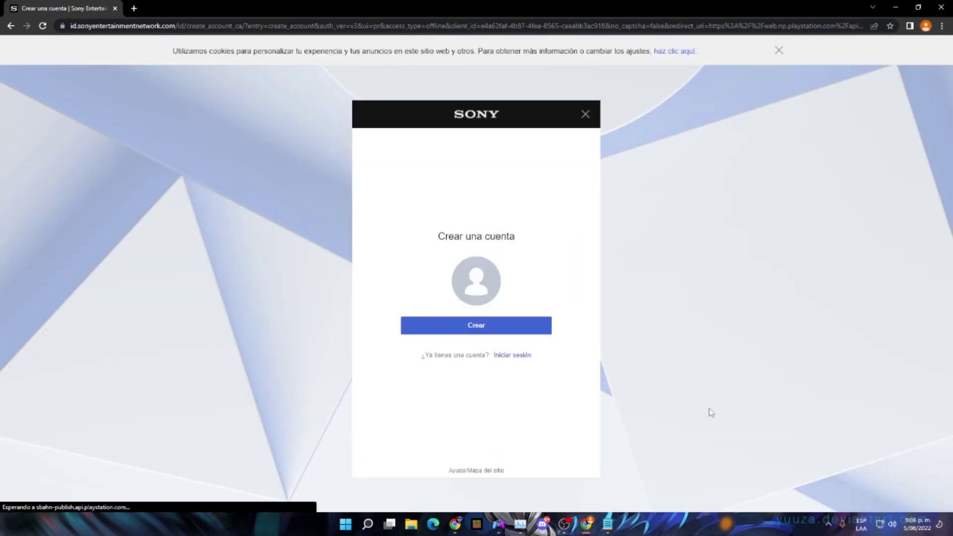
Begin the Sony account form with birth date day 18, month 4, year 1999, and continue
click(499, 330)
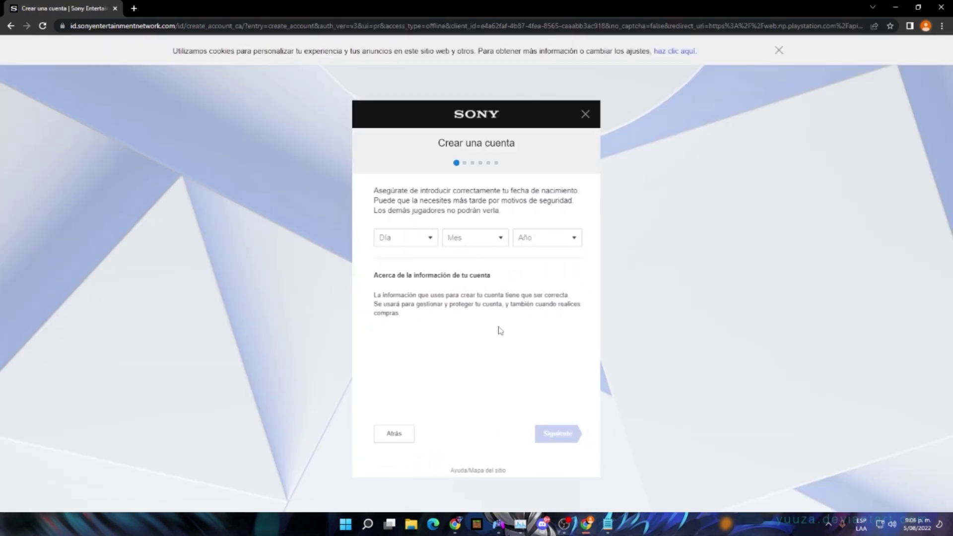
click(421, 245)
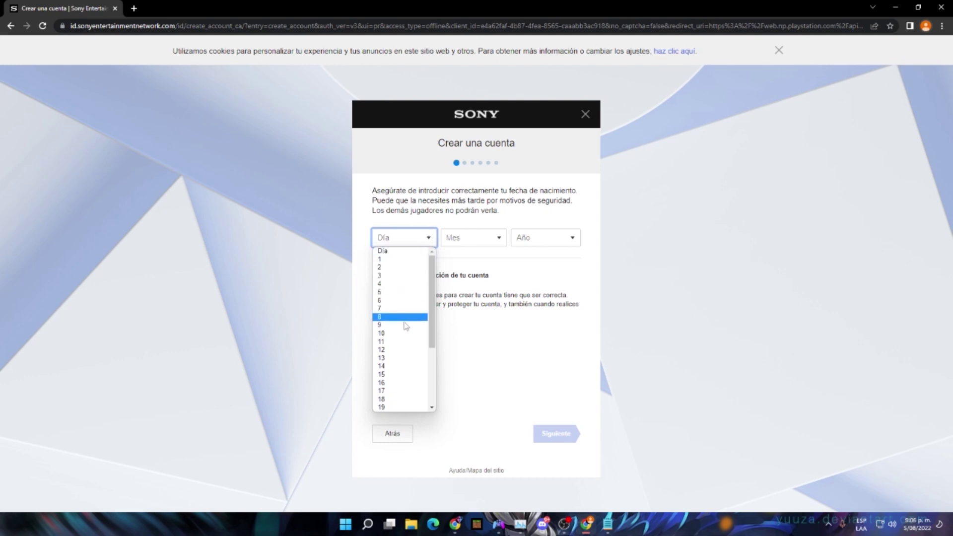
click(392, 400)
click(498, 241)
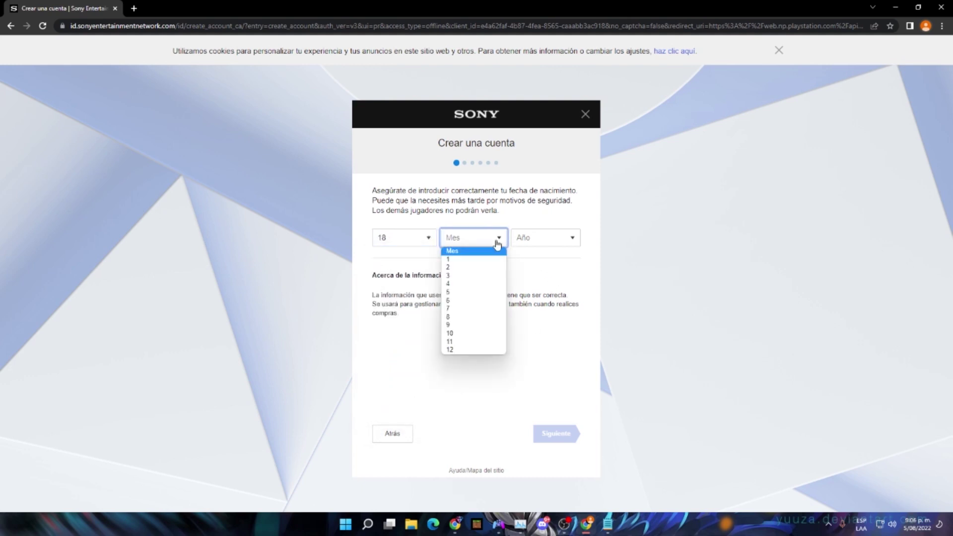
click(466, 286)
click(546, 239)
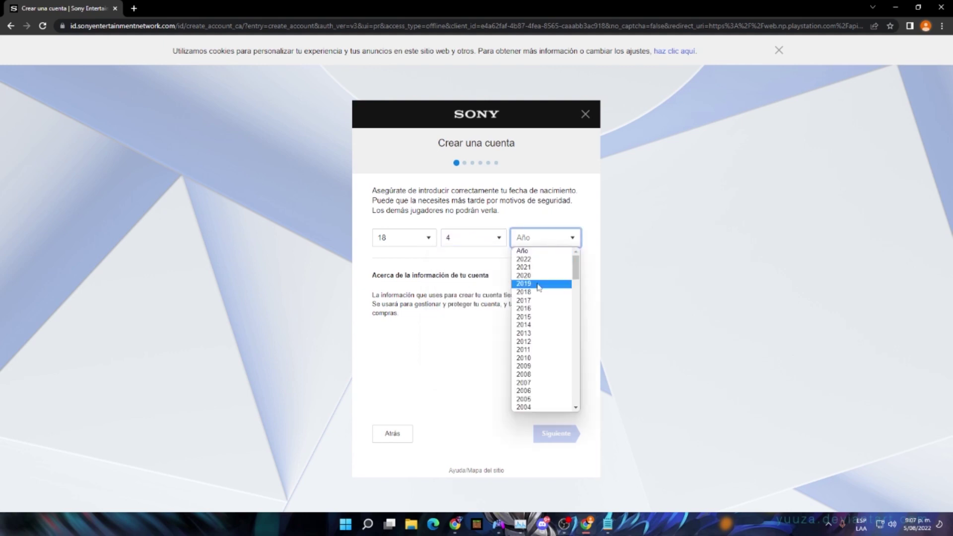
scroll(541, 348, down, 6)
scroll(539, 348, up, 2)
click(539, 349)
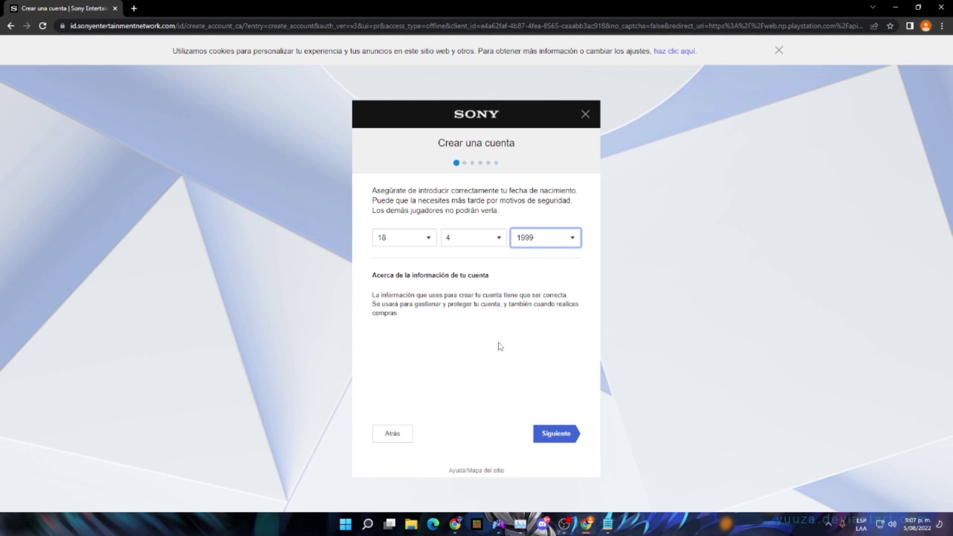
click(546, 429)
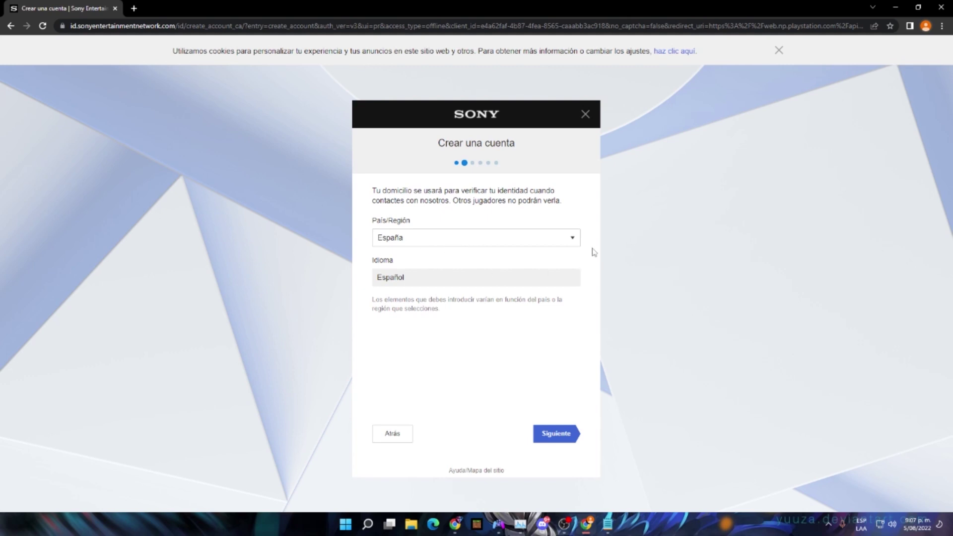
Keep España as the country/region and proceed to the sign-in ID step
click(571, 239)
scroll(427, 318, up, 1)
scroll(426, 279, down, 2)
scroll(426, 278, down, 2)
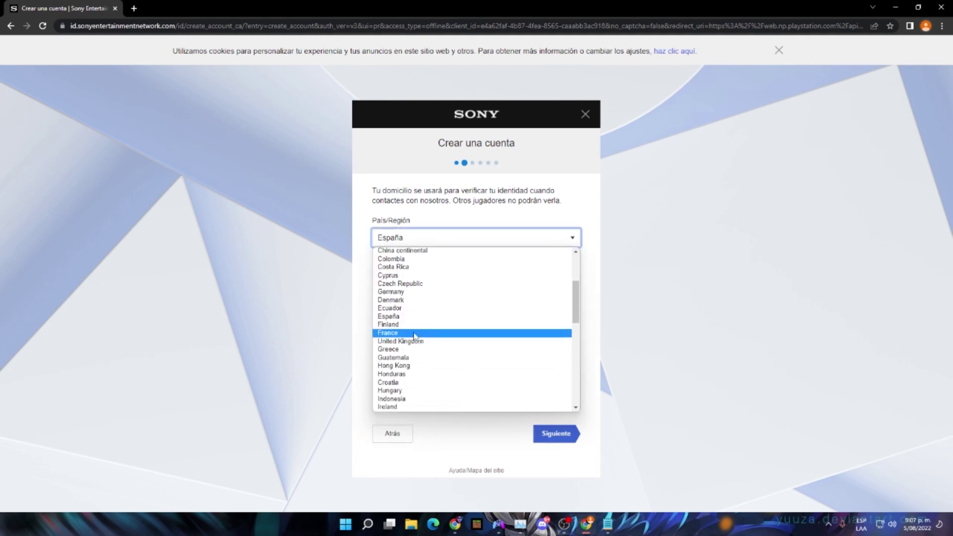
click(536, 198)
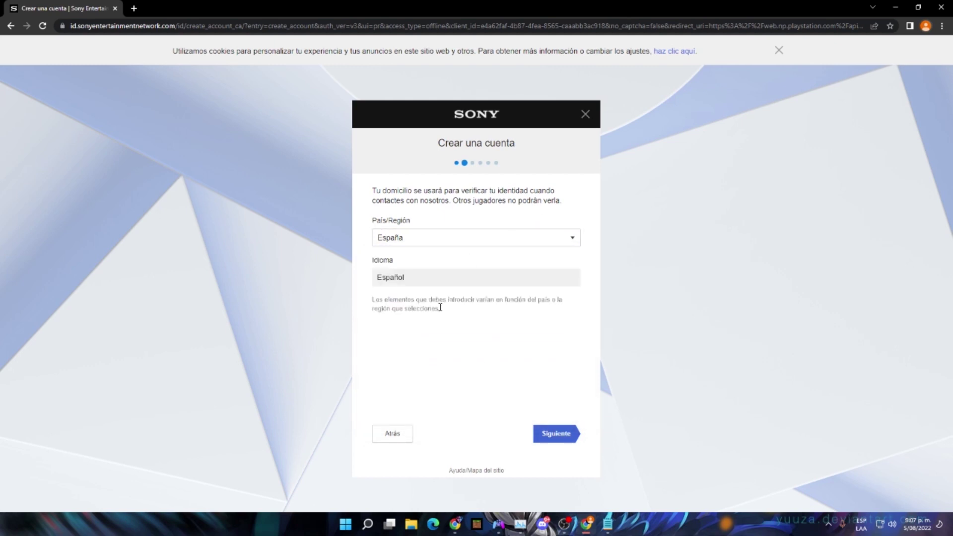
click(576, 438)
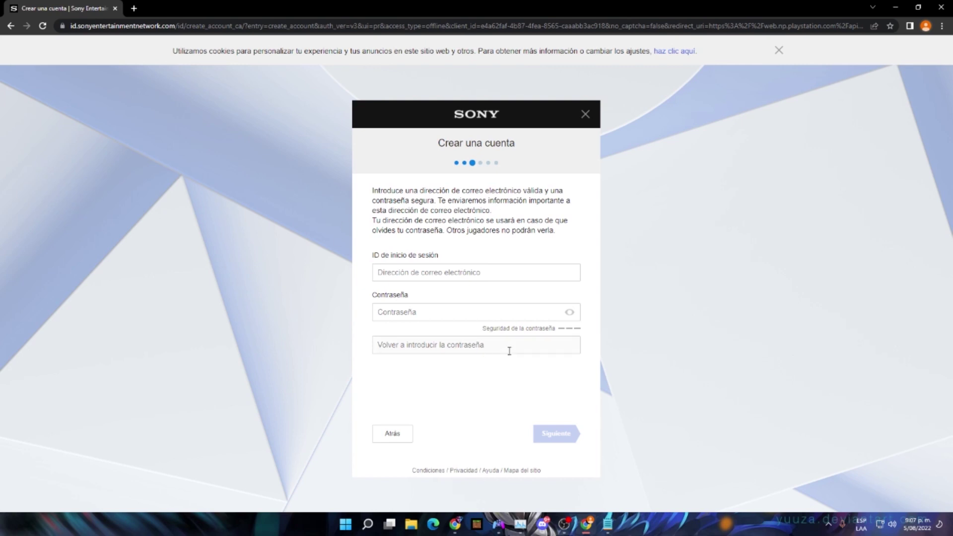
Paste the new Gmail address as sign-in ID and the password into both password fields, then submit
click(436, 272)
click(611, 532)
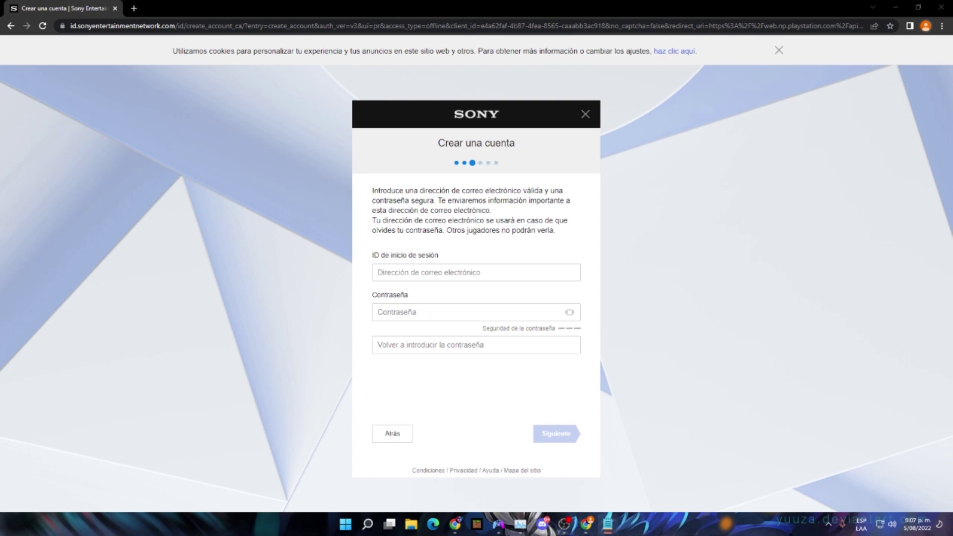
click(482, 277)
key(ctrl+v)
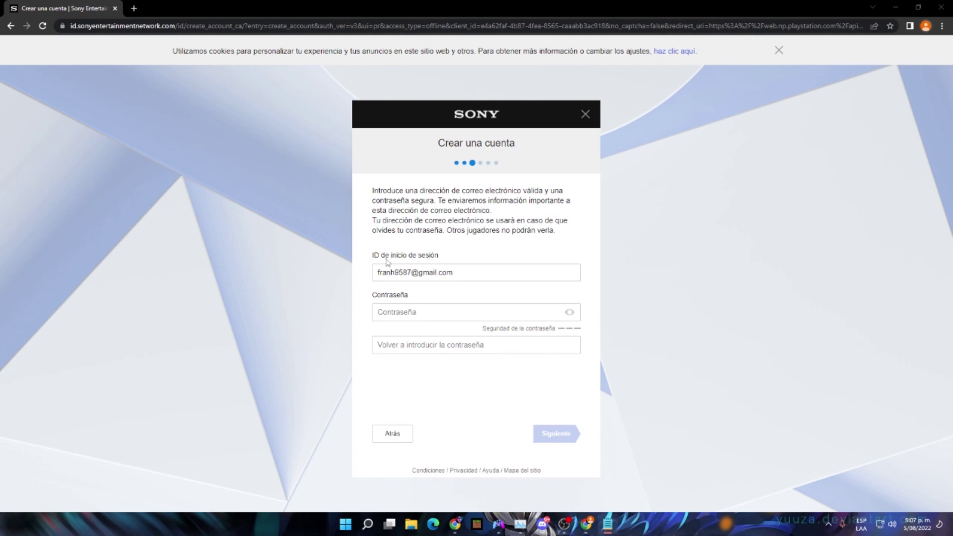
click(461, 311)
key(ctrl+v)
click(400, 343)
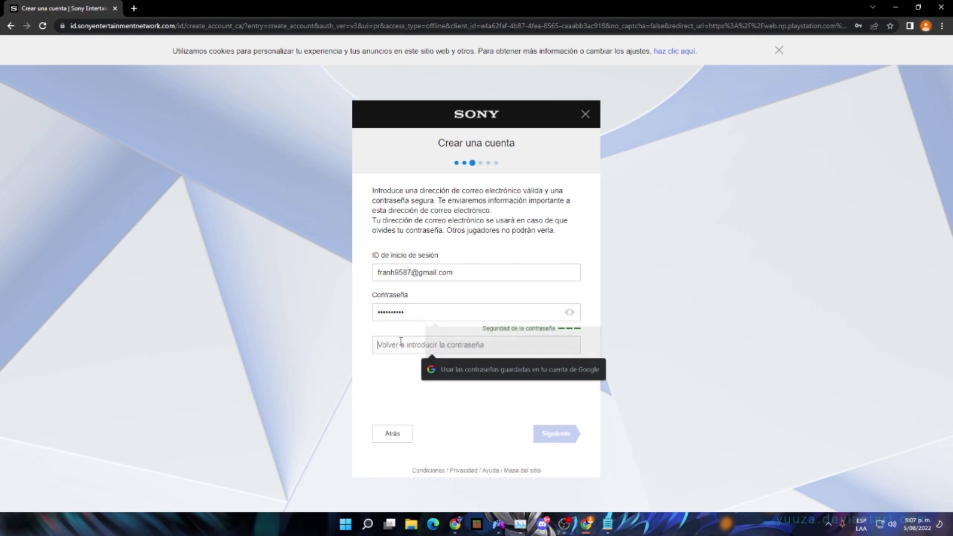
key(ctrl+v)
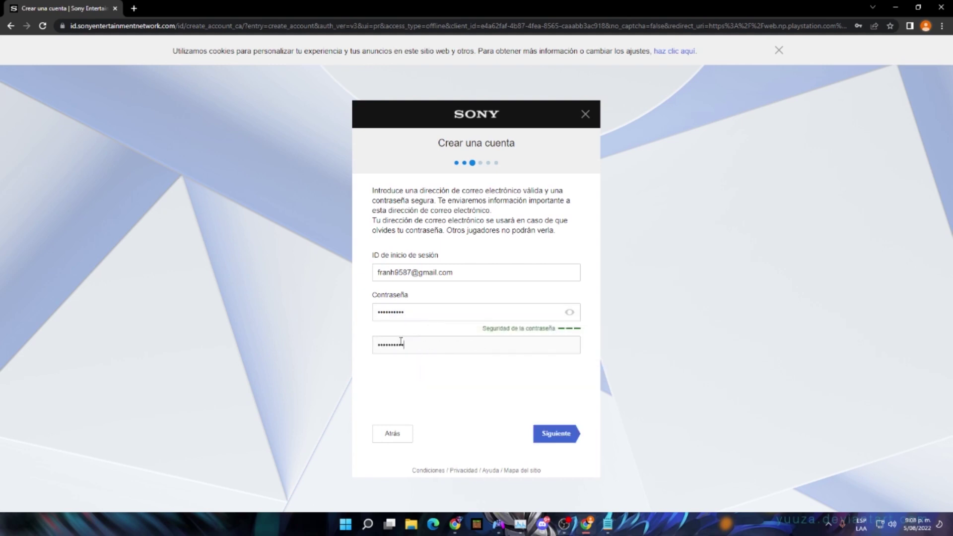
click(568, 434)
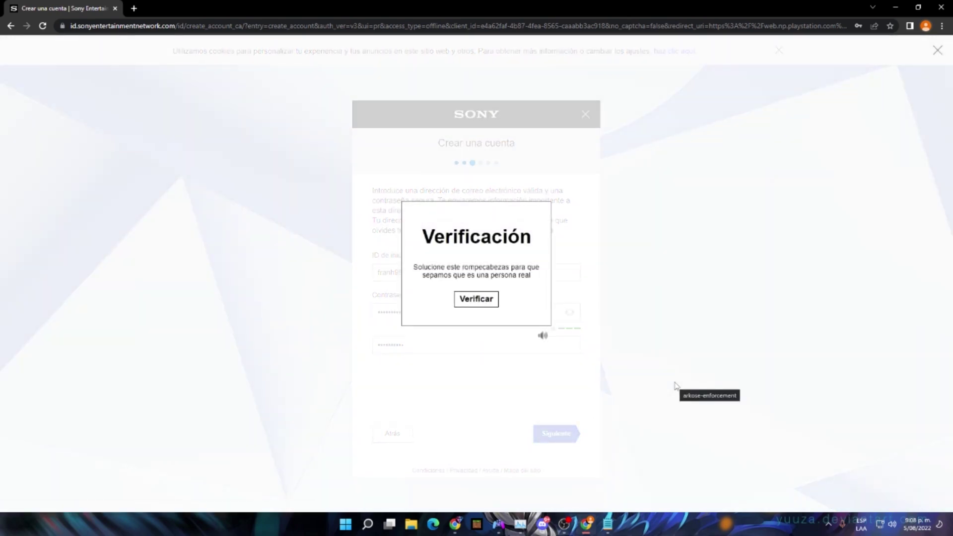
Solve the verification puzzle by picking the dog image in each round
click(483, 299)
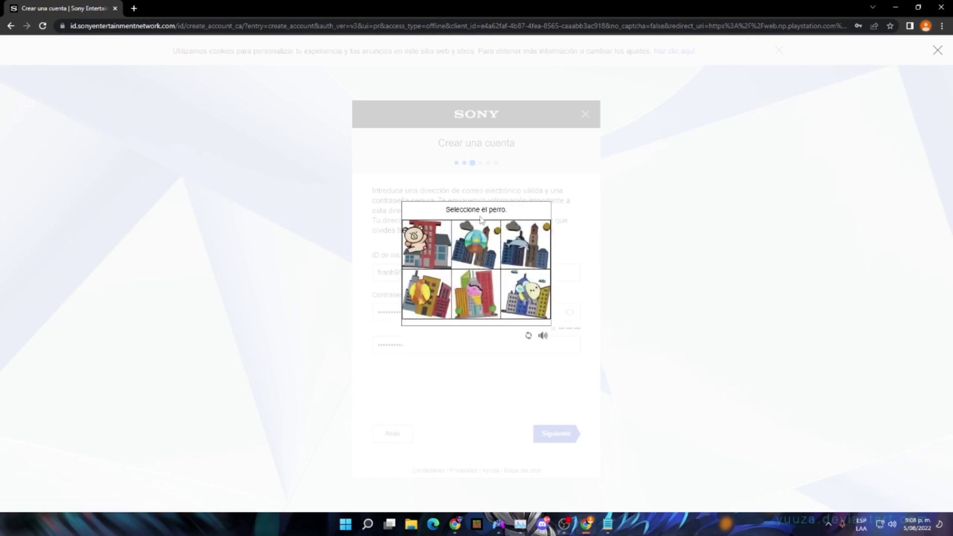
click(506, 223)
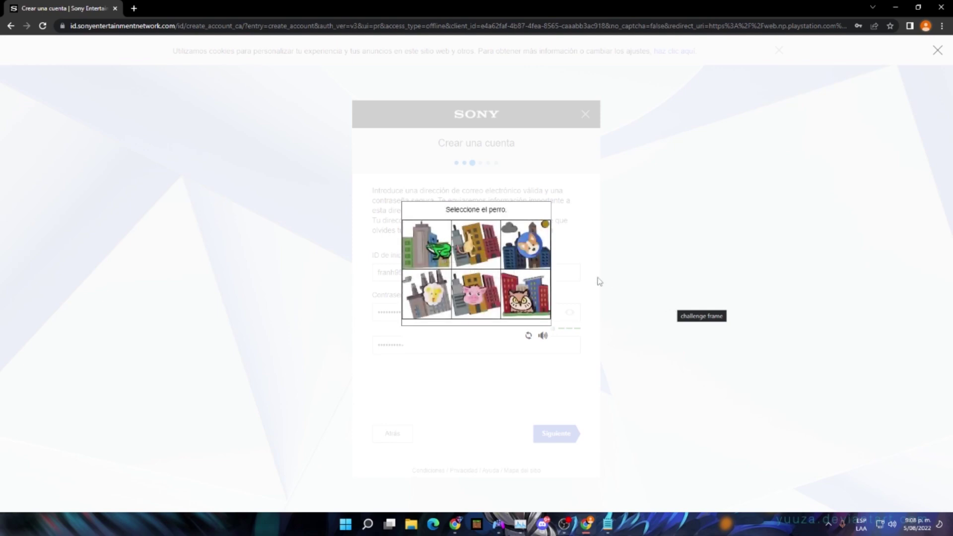
click(531, 244)
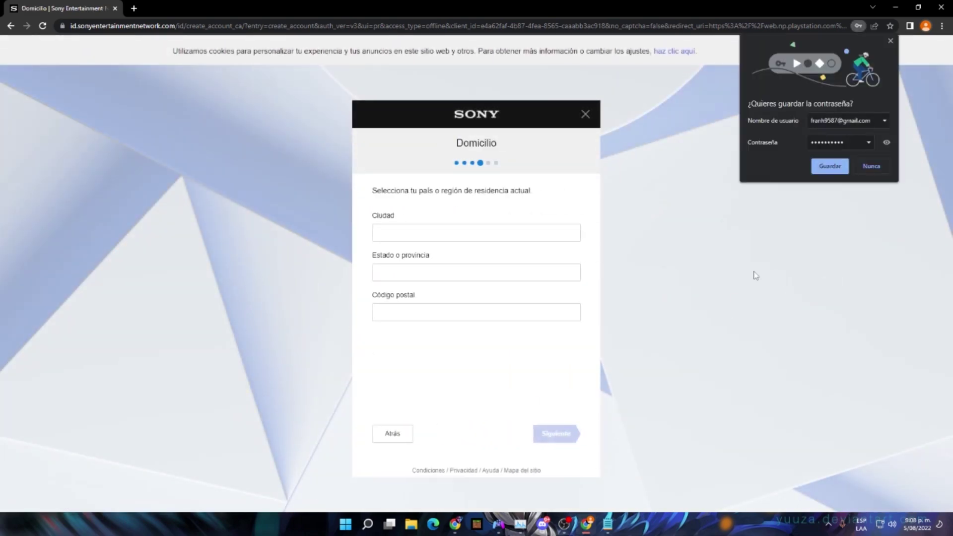
Decline password saving, enter Madrid as city and province with a valid postal code, and continue
click(872, 168)
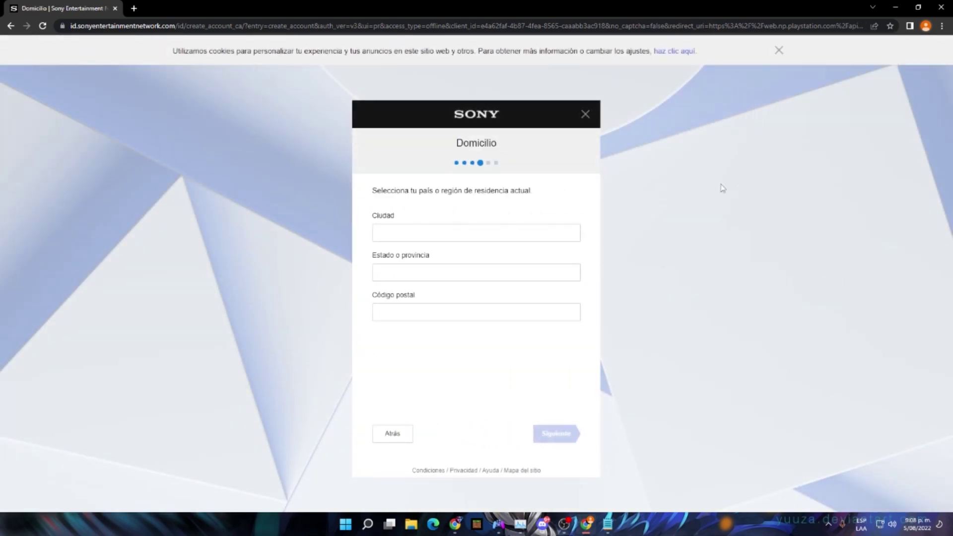
click(463, 226)
text(madrid)
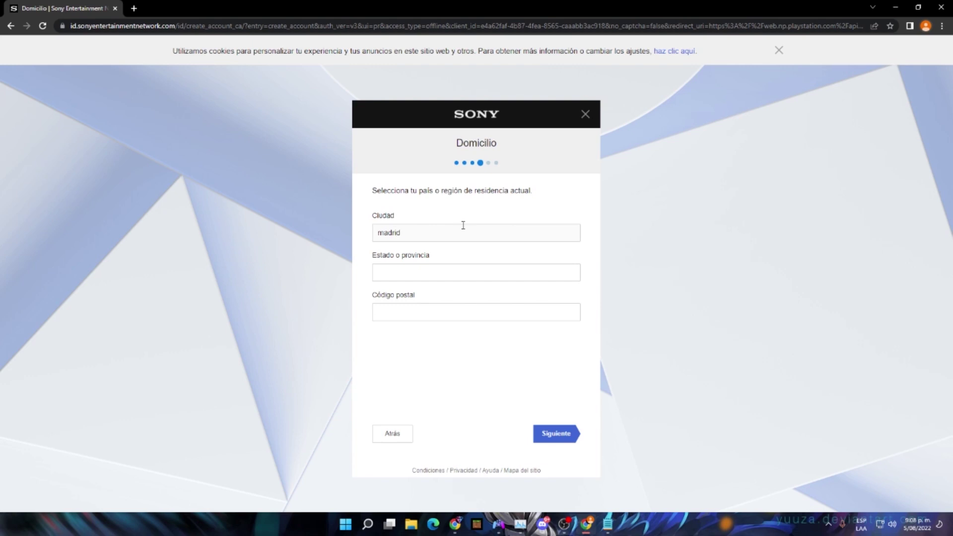
click(414, 276)
click(420, 315)
text(2)
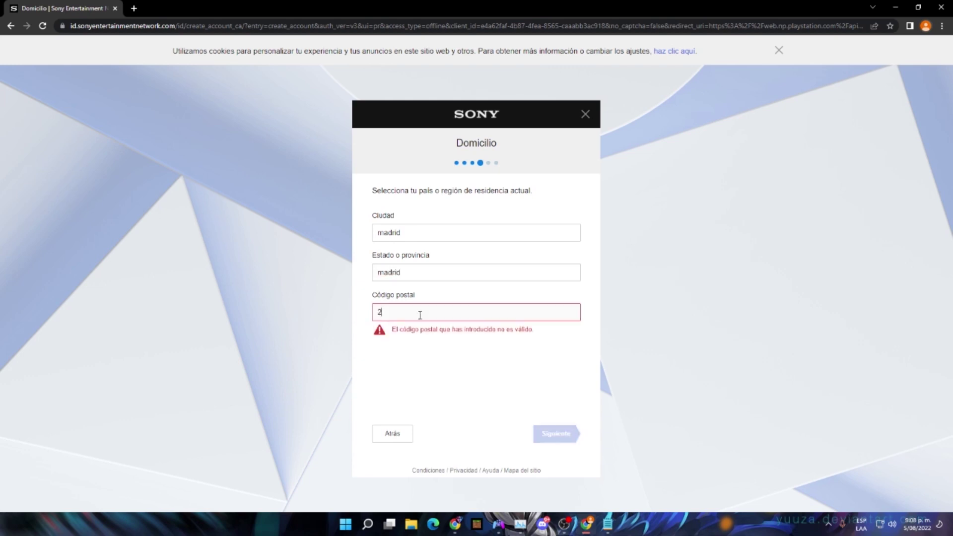
text(2)
key(BackSpace)
key(BackSpace)
text(1122554)
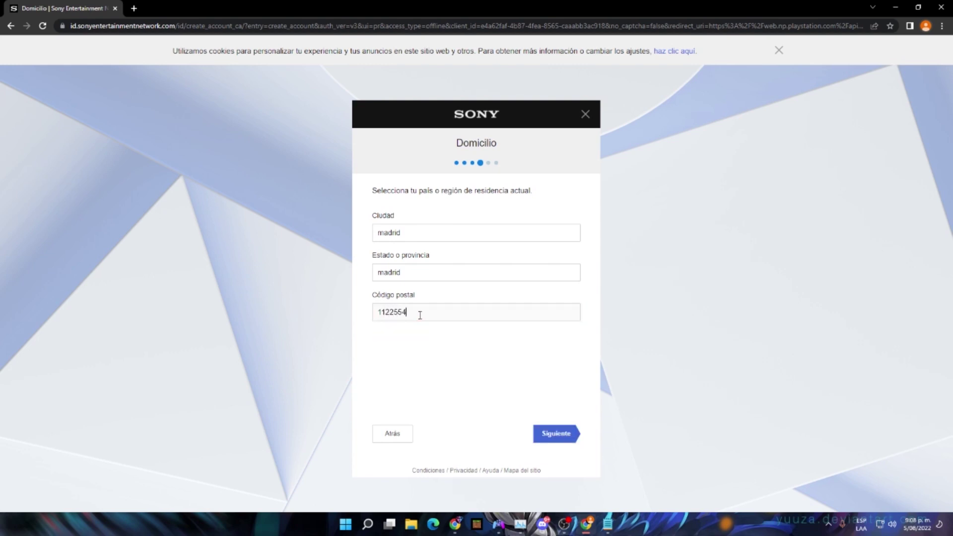
click(557, 433)
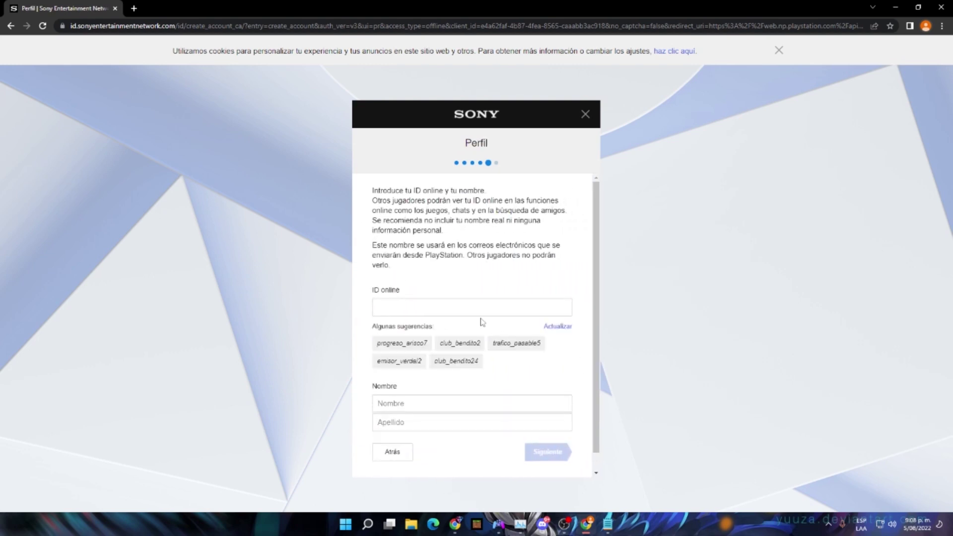
Review the Online ID, first name and last name fields, then submit the profile step
scroll(514, 264, down, 1)
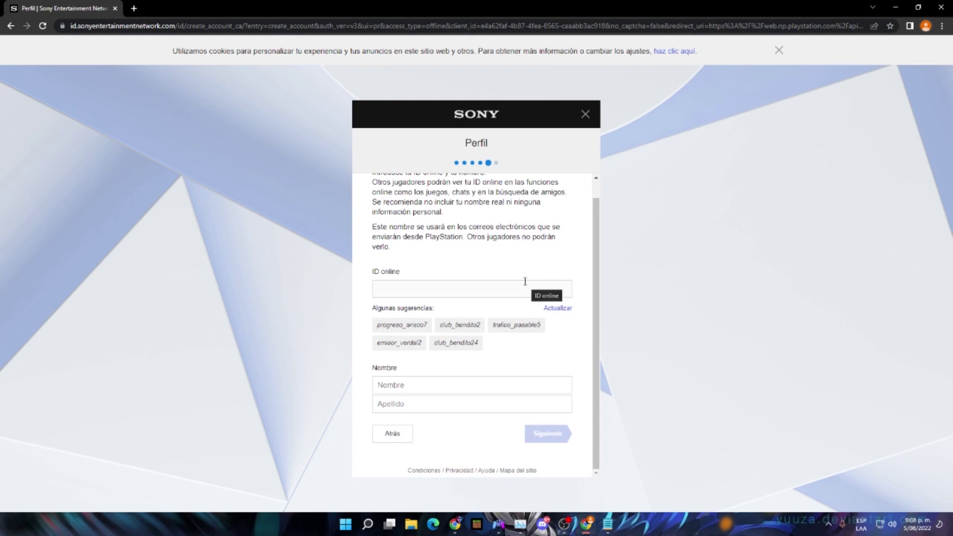
scroll(525, 282, up, 1)
scroll(526, 285, down, 1)
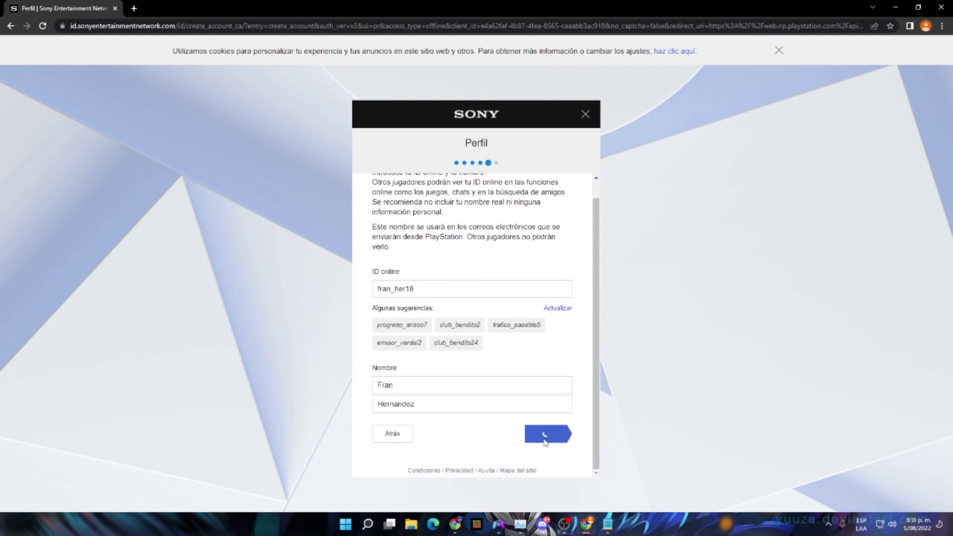
click(548, 434)
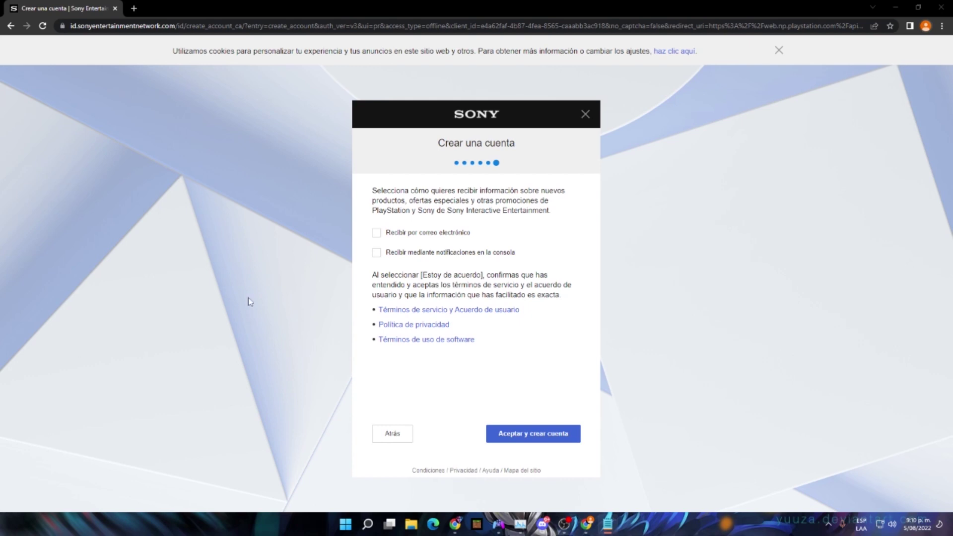
Opt in to email promotions and console notifications, then accept the terms and create the account
click(417, 233)
click(394, 252)
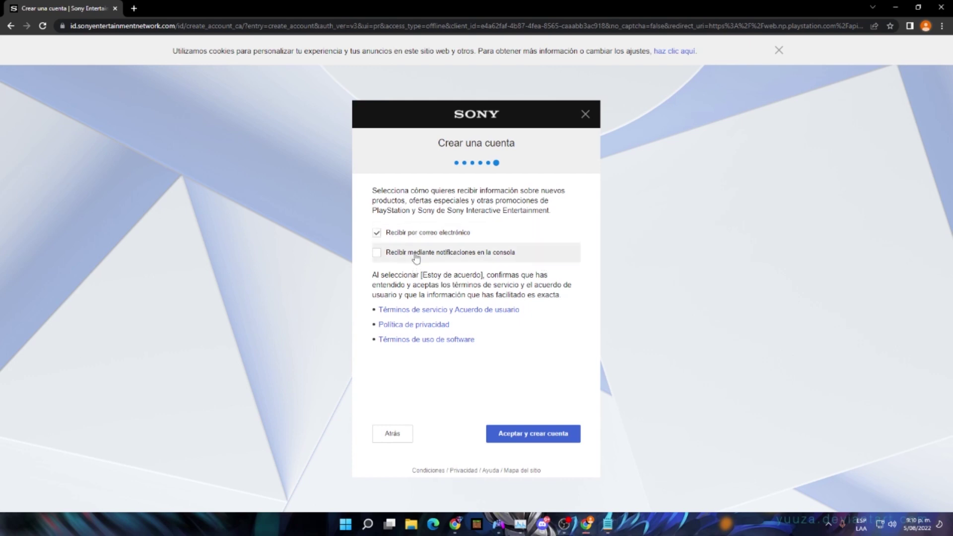
click(518, 432)
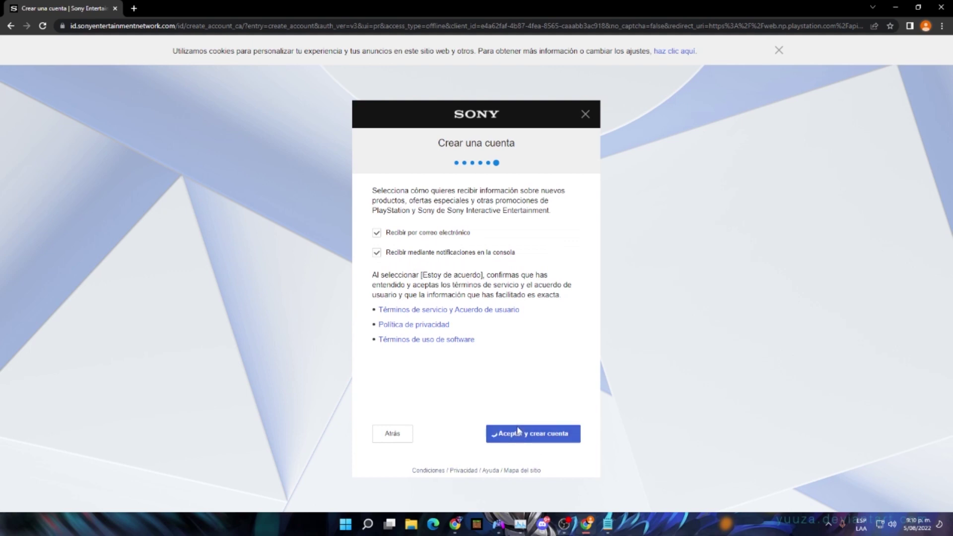
Acknowledge the new account and confirm the personalised content settings
click(484, 246)
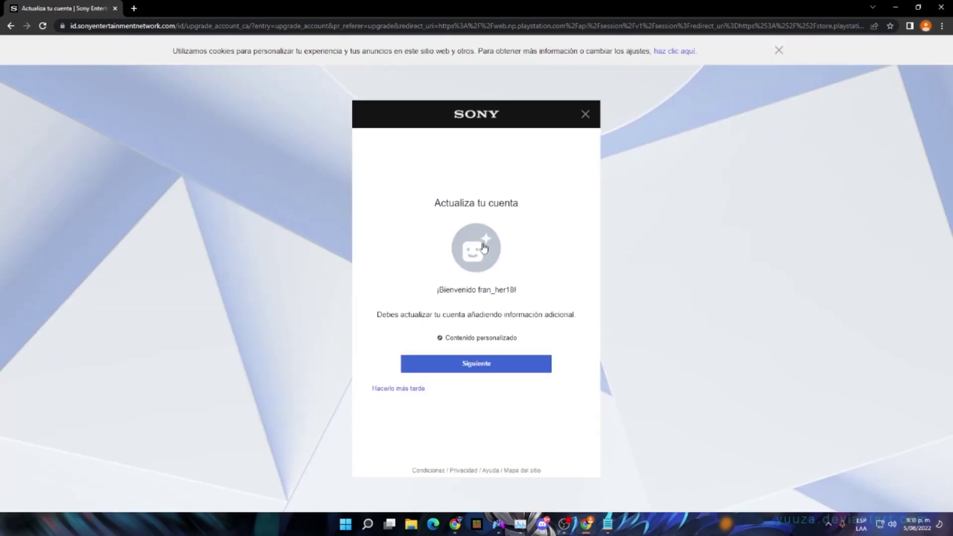
click(496, 365)
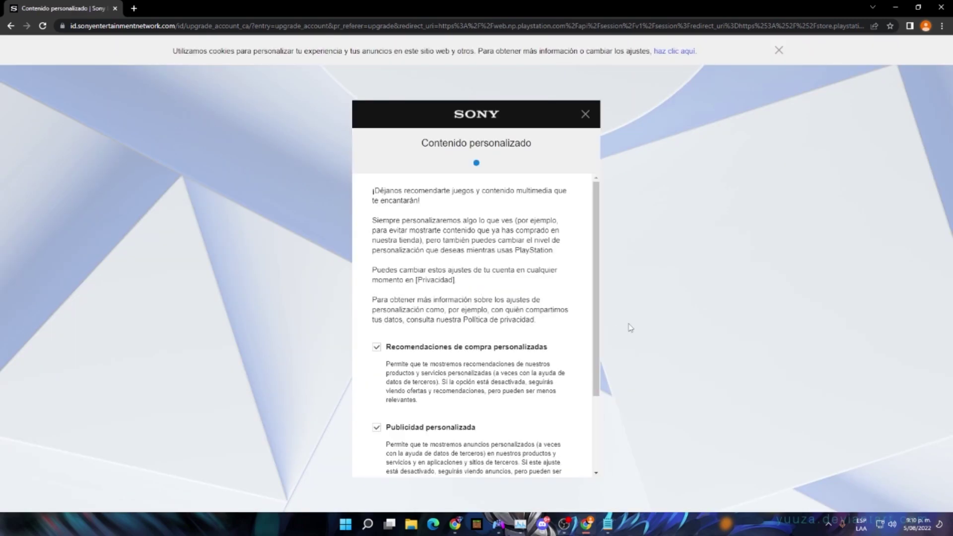
scroll(491, 286, down, 3)
click(483, 402)
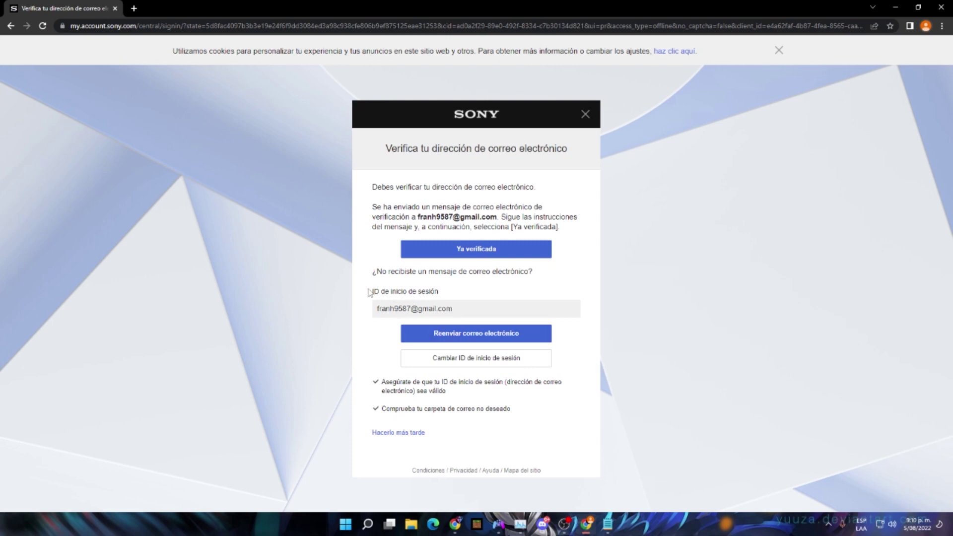
Open Gmail in a new tab and read through the PlayStation terms email
click(134, 8)
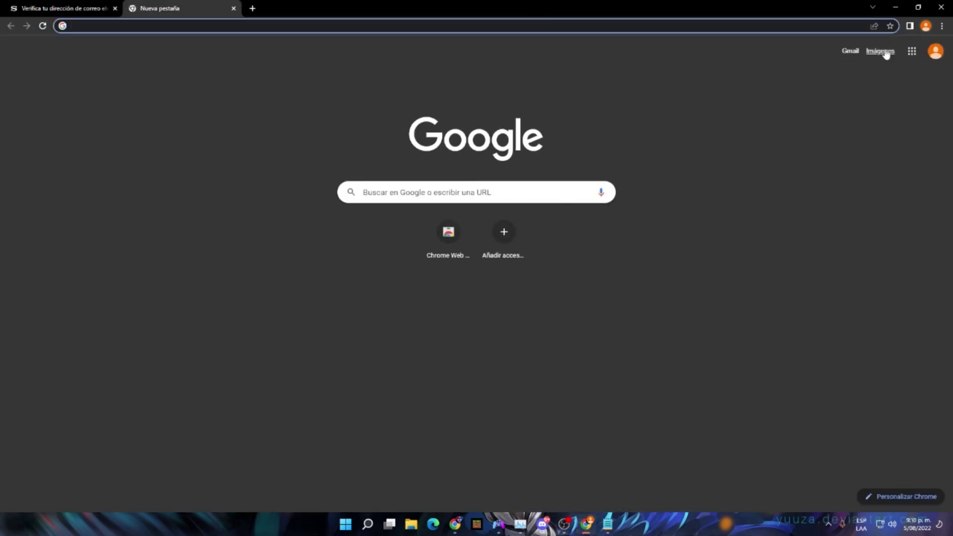
click(849, 52)
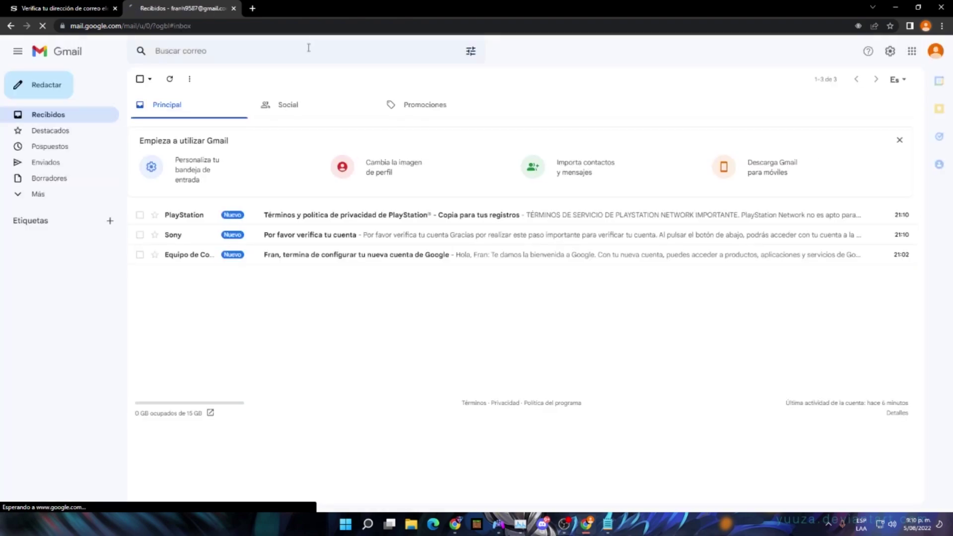
click(270, 215)
scroll(532, 268, down, 20)
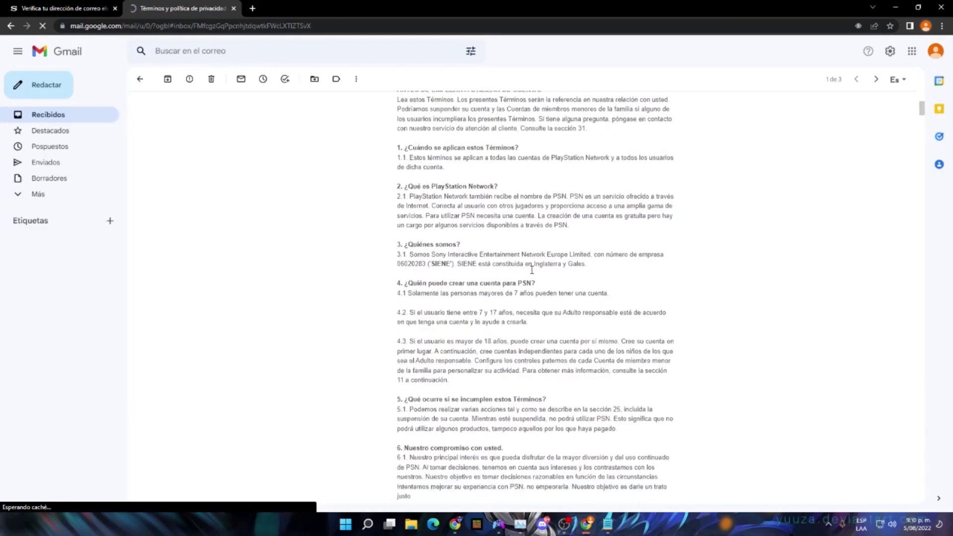
scroll(532, 269, down, 20)
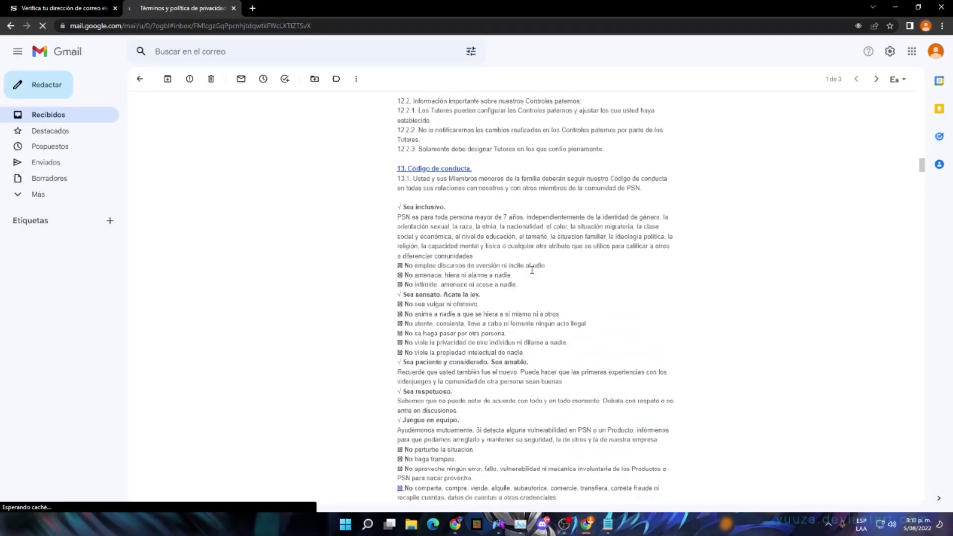
scroll(532, 269, down, 15)
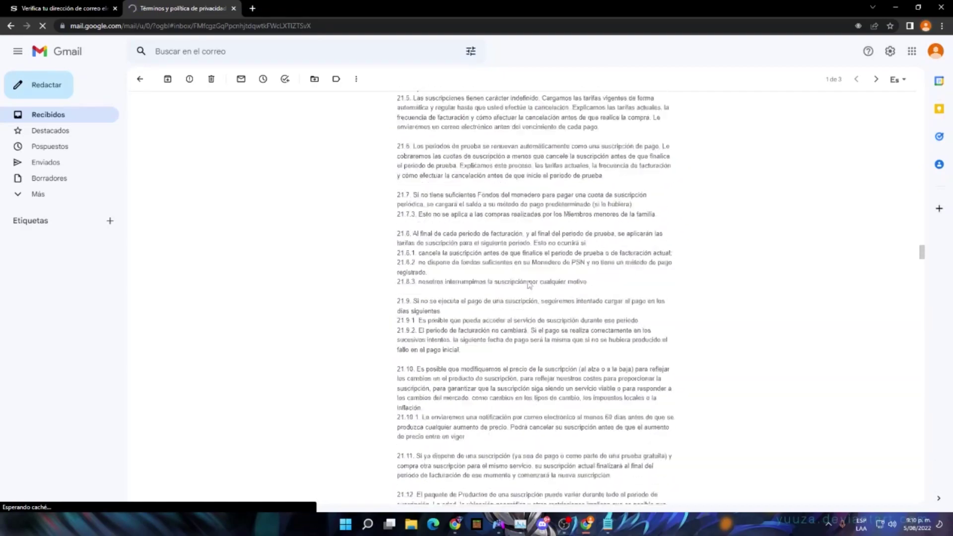
scroll(514, 328, down, 20)
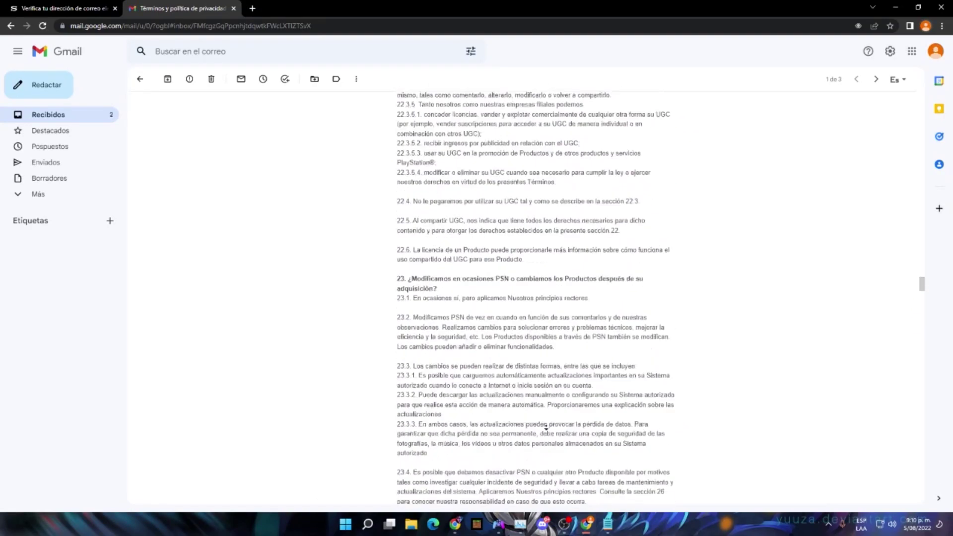
scroll(532, 433, down, 20)
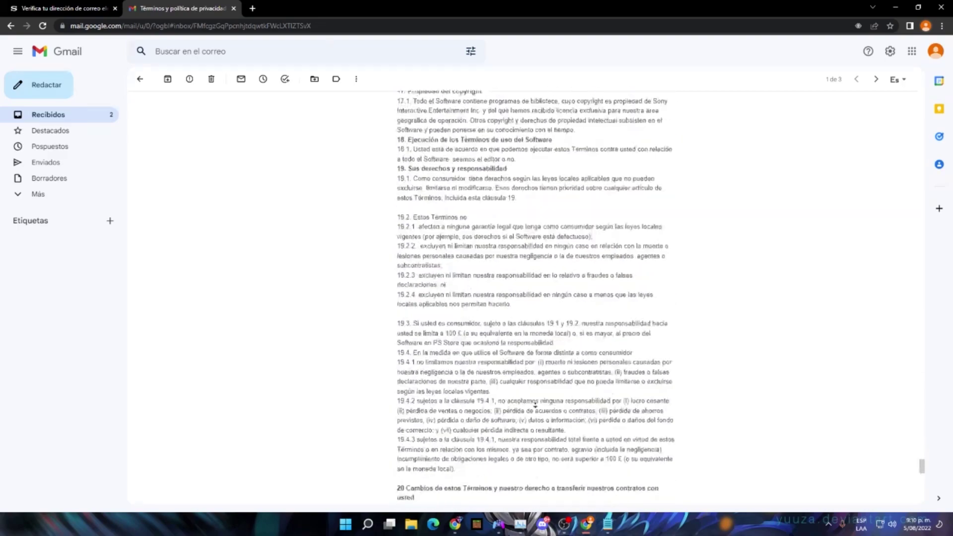
scroll(328, 152, up, 3)
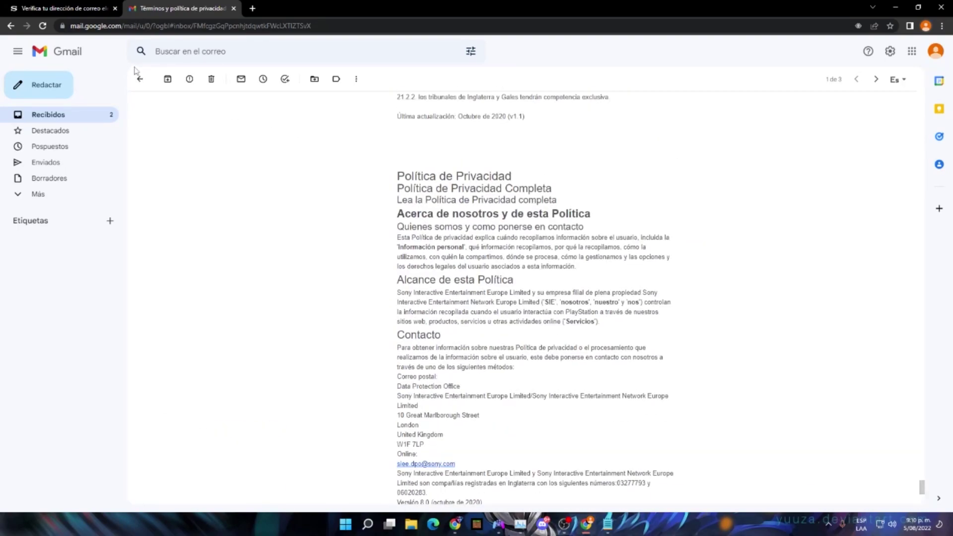
Open Sony's 'Por favor verifica tu cuenta' email and verify the account from it
click(140, 79)
click(326, 238)
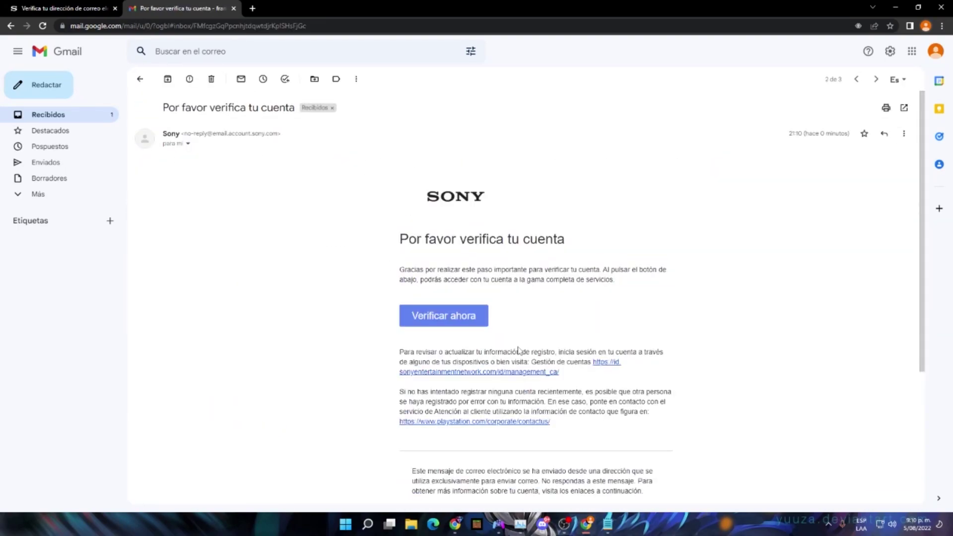
click(463, 315)
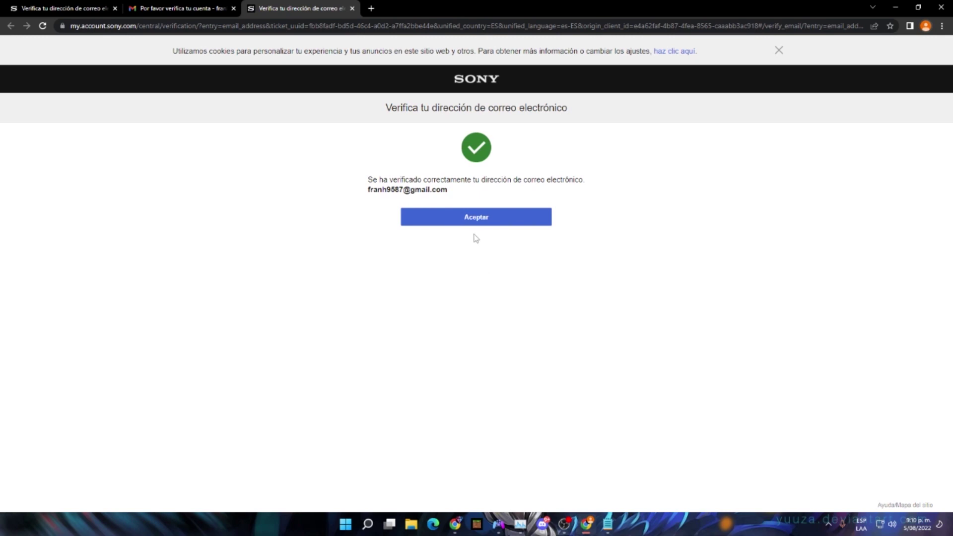
click(475, 218)
Back on the Sony page, report the email address as already verified ('Ya verificada')
click(73, 6)
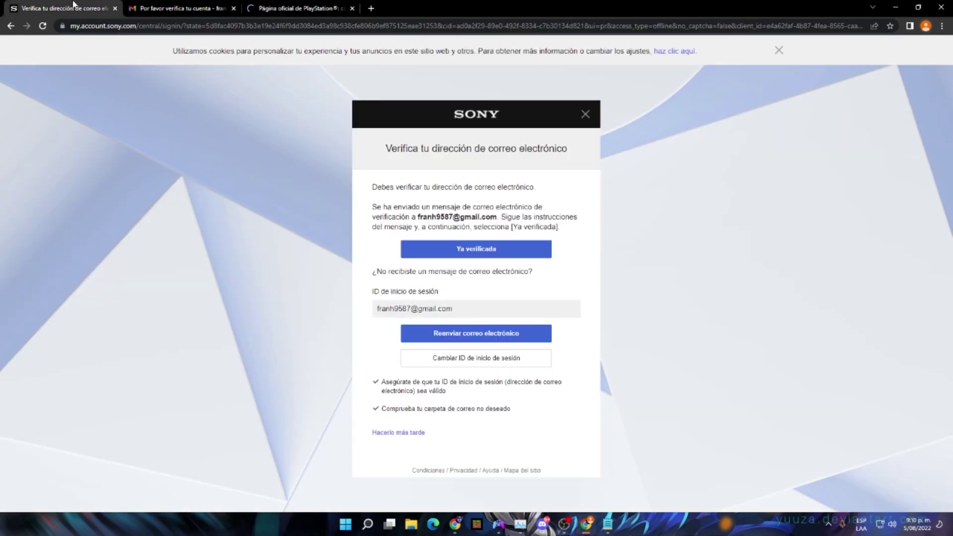
click(469, 257)
click(469, 255)
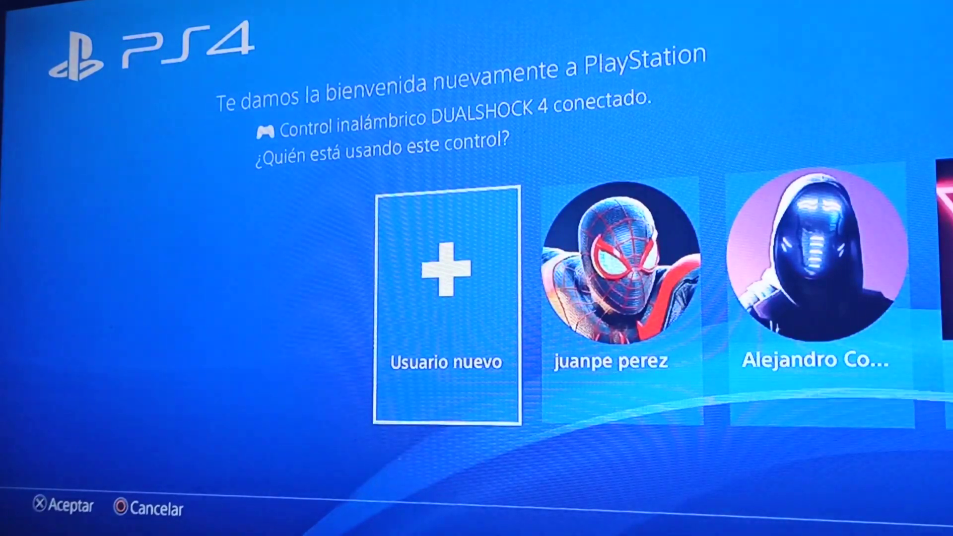
Choose Usuario nuevo, then Crear un usuario, and accept the PS4 user agreement
key(Return)
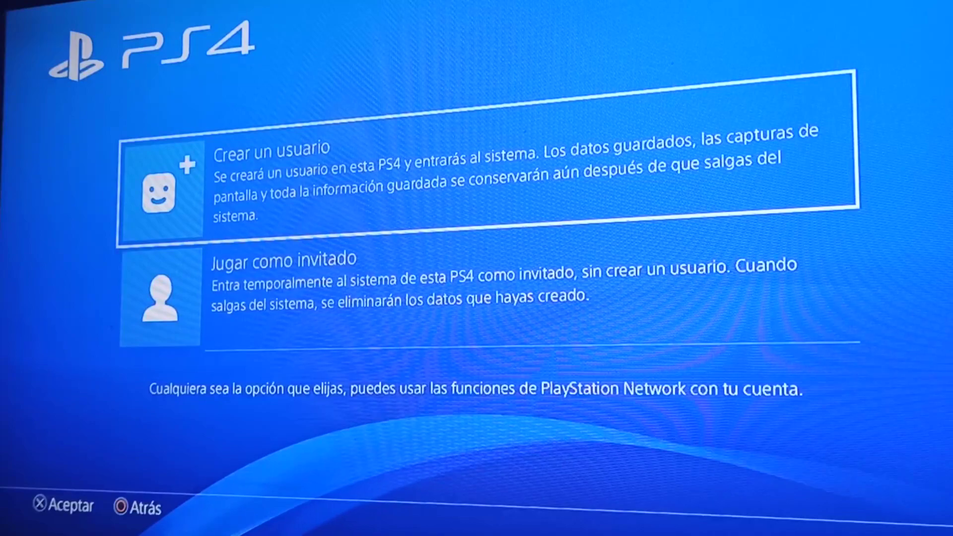
key(Return)
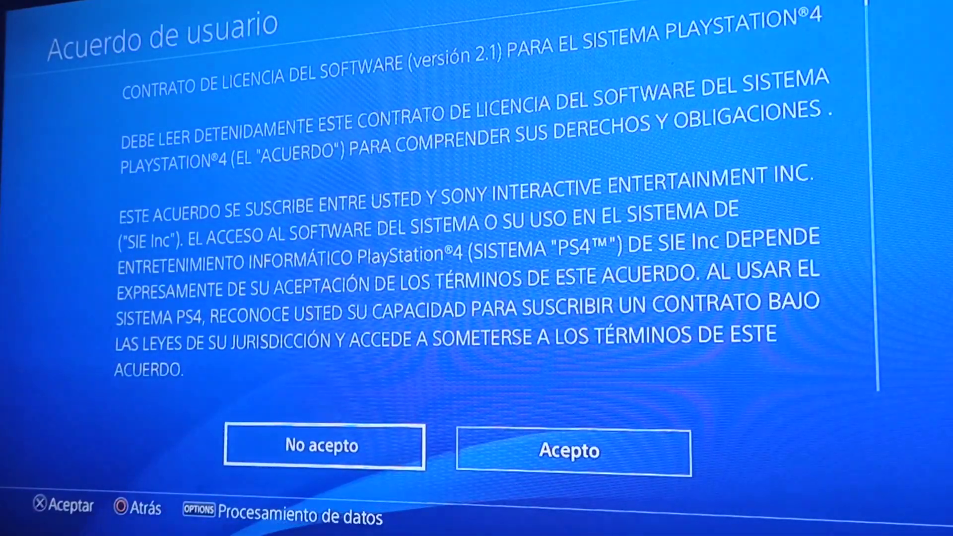
key(Escape)
key(Return)
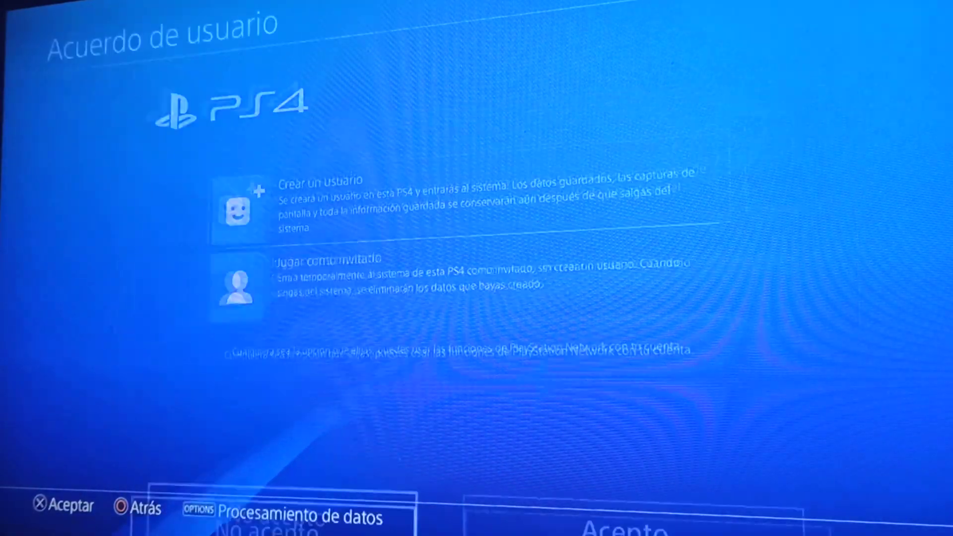
key(Return)
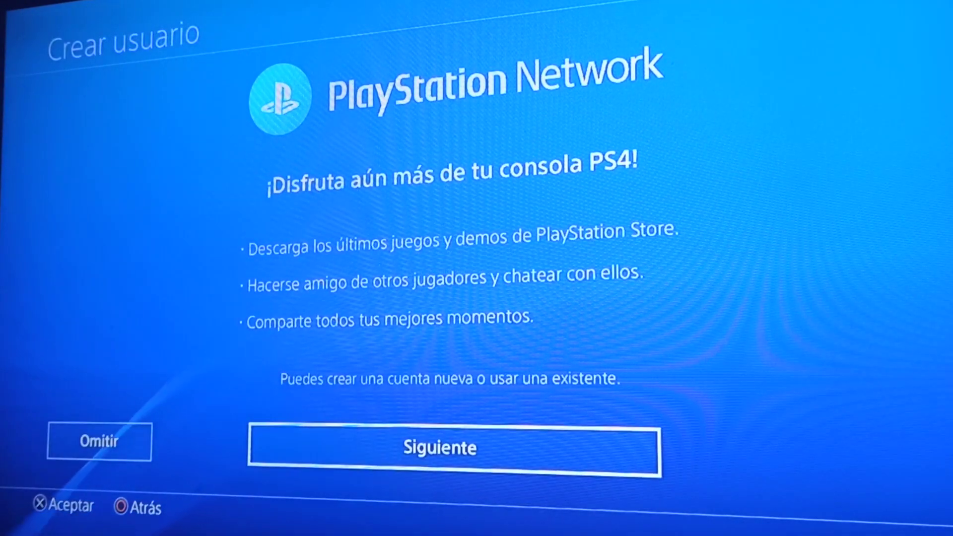